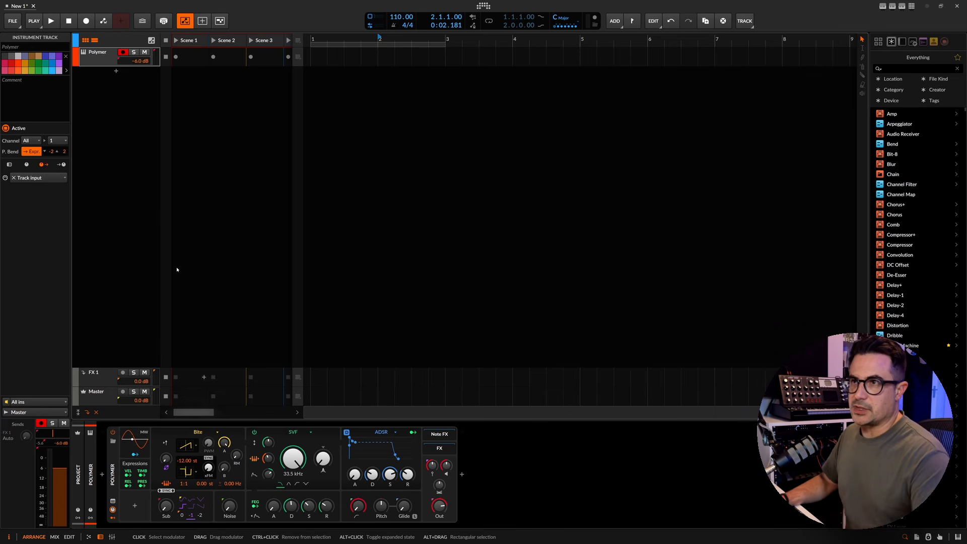
- Lower the cutoff of Polymer's SVF filter to about 926 Hz
{"action": "key", "text": "ctrl+z"}
{"action": "left_click_drag", "start_coordinate": [298, 448], "coordinate": [299, 456]}
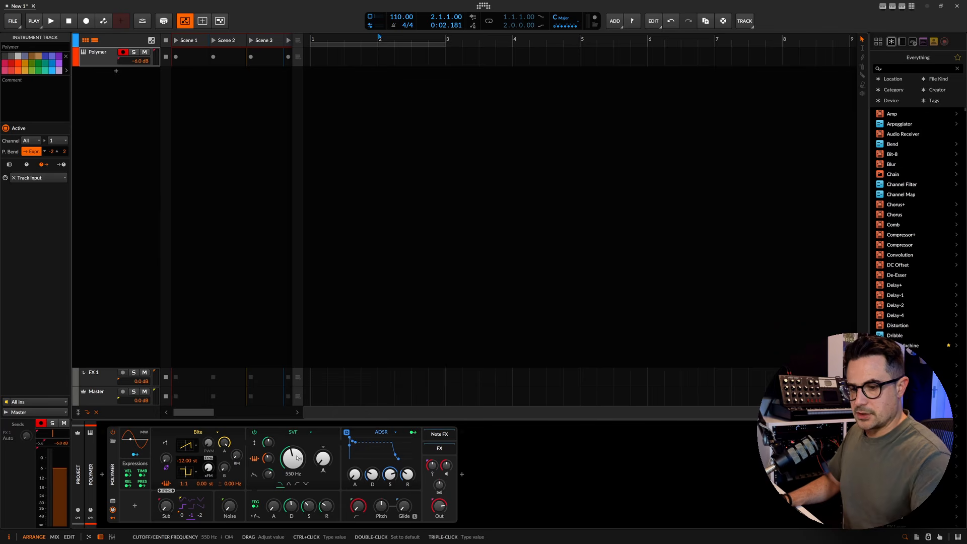
{"action": "left_click_drag", "start_coordinate": [297, 458], "coordinate": [292, 459]}
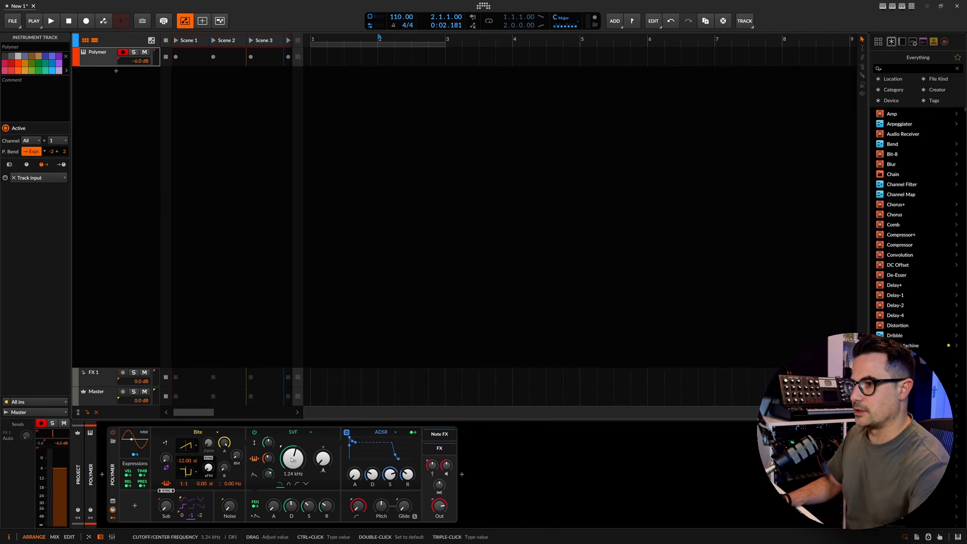
- Record about four bars on the Polymer track in the arranger while sweeping the SVF filter cutoff, capturing its automation
{"action": "key", "text": "r"}
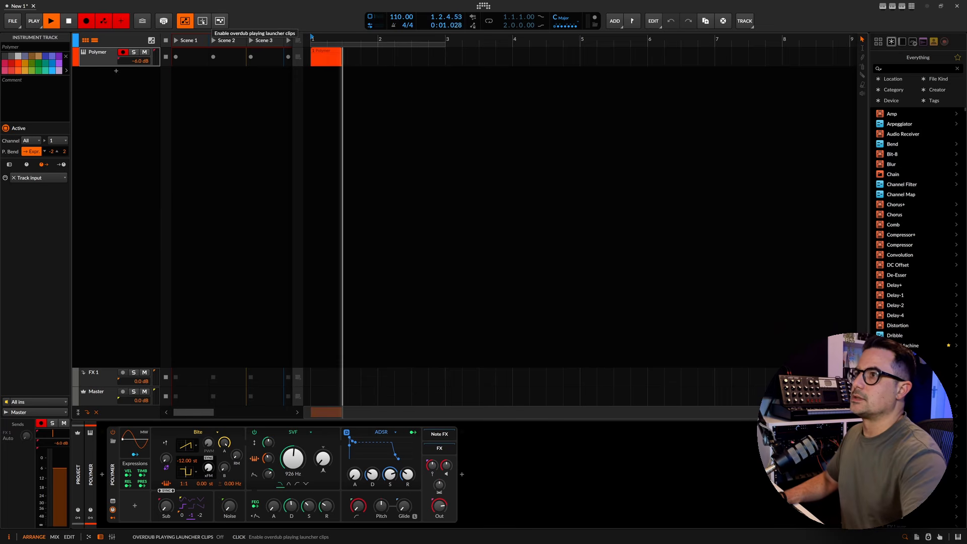
{"action": "left_click_drag", "start_coordinate": [293, 456], "coordinate": [293, 456]}
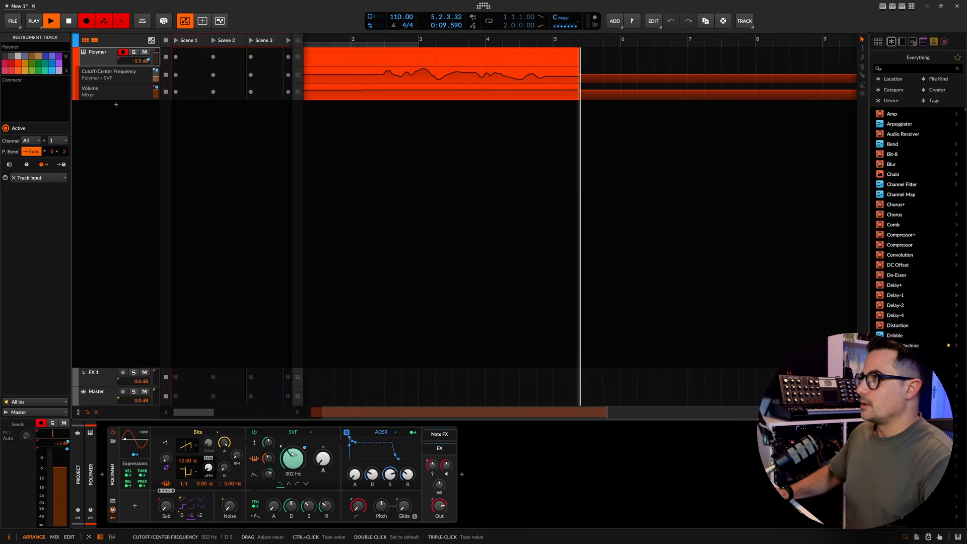
{"action": "key", "text": "space"}
{"action": "left_click", "coordinate": [468, 227]}
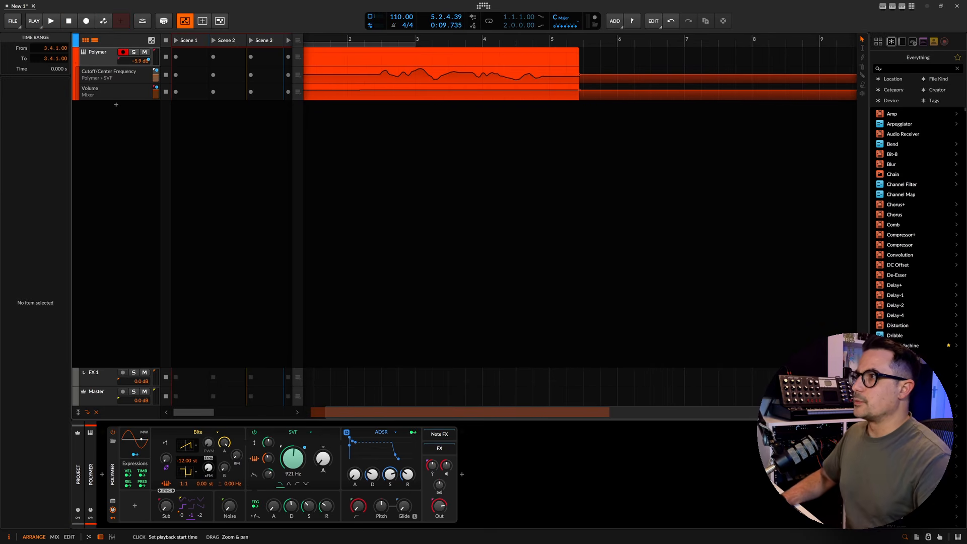
{"action": "left_click_drag", "start_coordinate": [471, 45], "coordinate": [475, 37]}
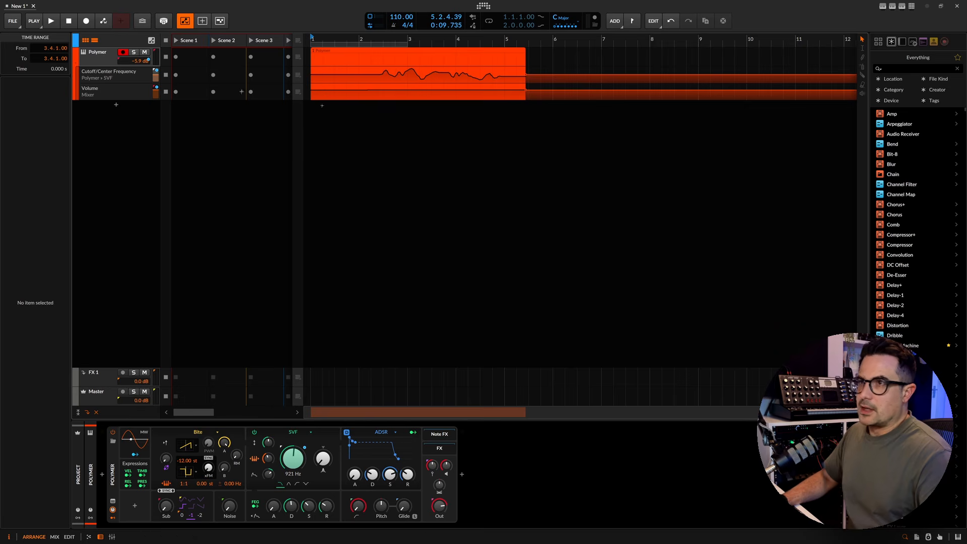
- Flatten the recorded clip's cutoff frequency automation as track automation
{"action": "left_click", "coordinate": [429, 92]}
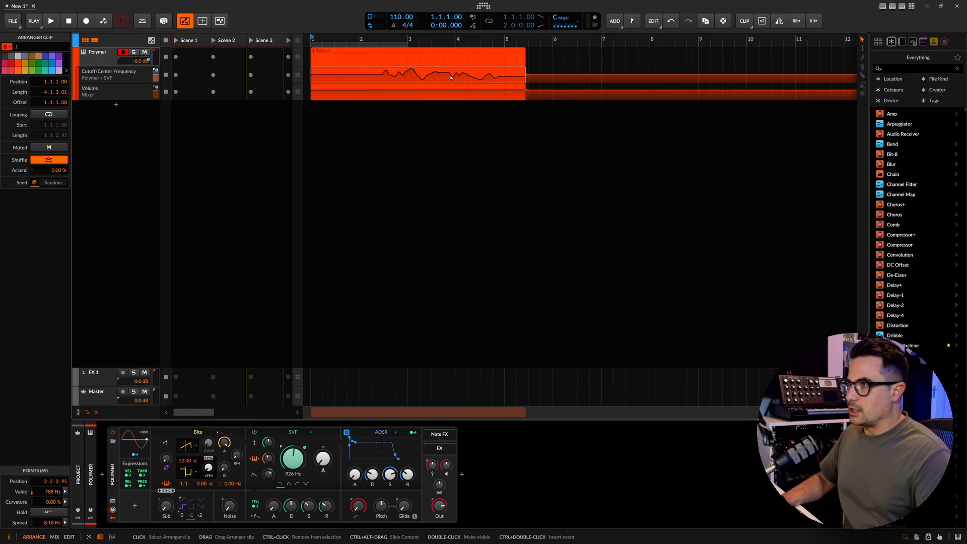
{"action": "right_click", "coordinate": [429, 74]}
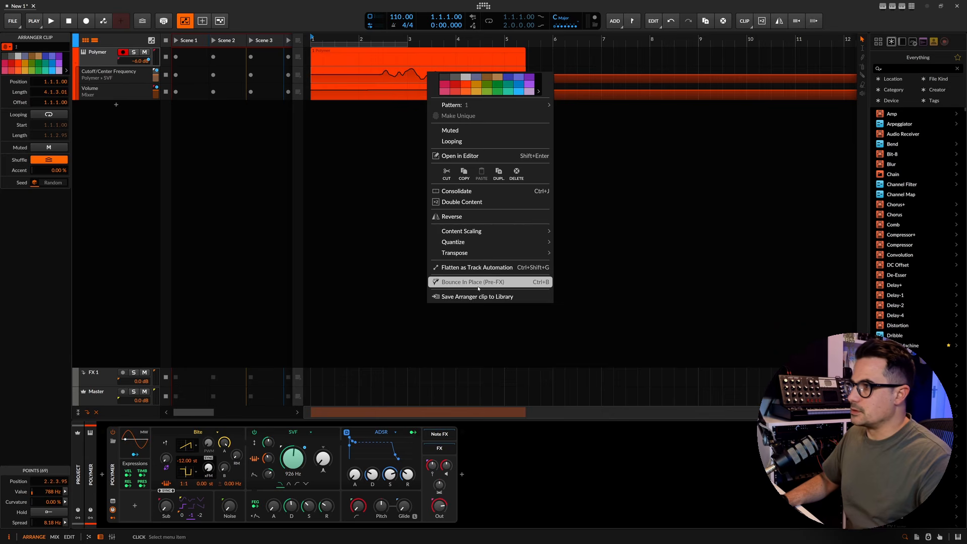
{"action": "left_click", "coordinate": [477, 268]}
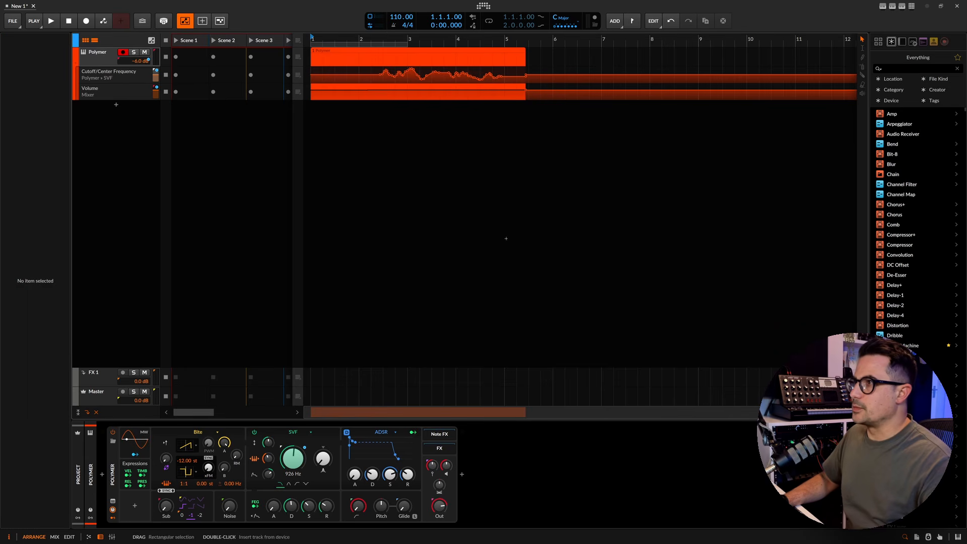
- Turn the cutoff automation from 2.3 to 4.1 into an automation clip and copy it to the Volume lane's Scene 1 slot
{"action": "left_click", "coordinate": [395, 87]}
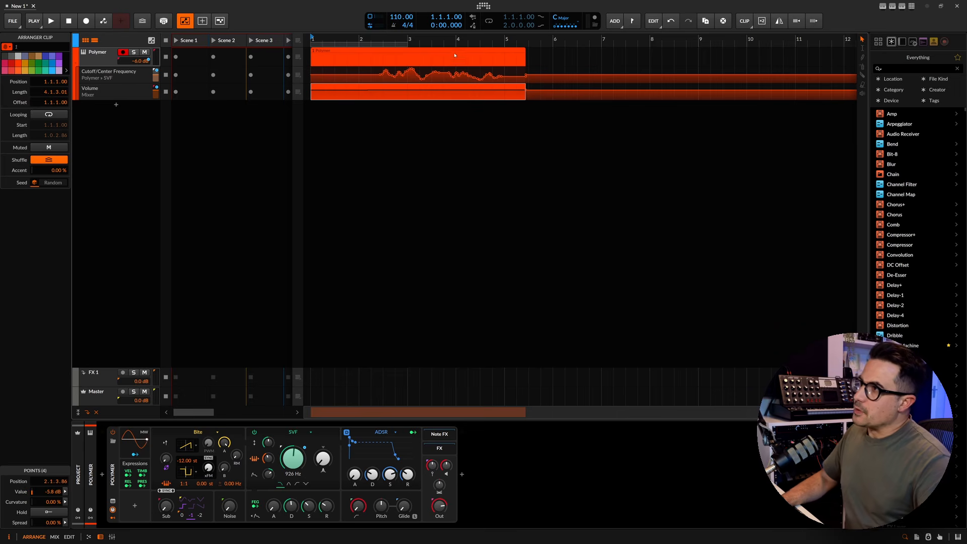
{"action": "left_click_drag", "start_coordinate": [382, 74], "coordinate": [468, 76]}
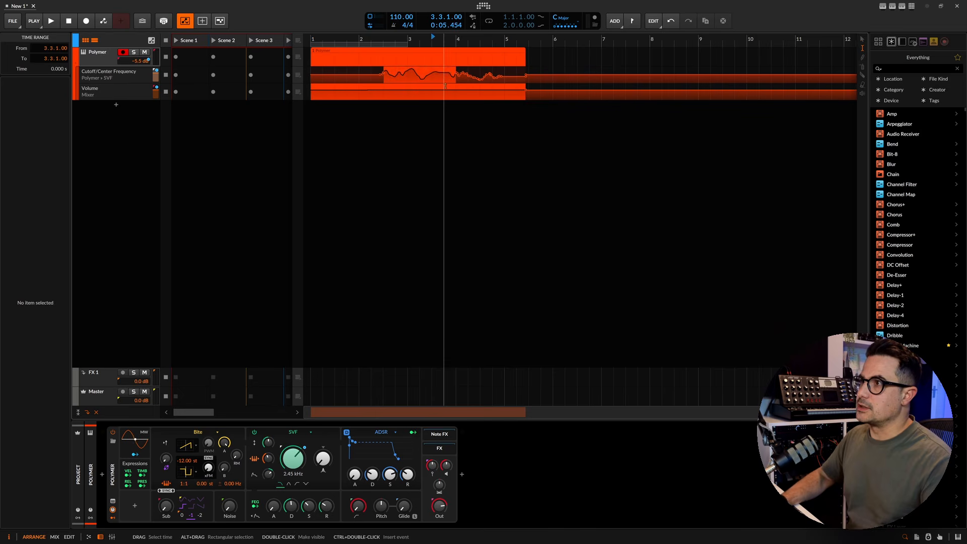
{"action": "left_click", "coordinate": [408, 74]}
{"action": "left_click_drag", "start_coordinate": [407, 75], "coordinate": [187, 86]}
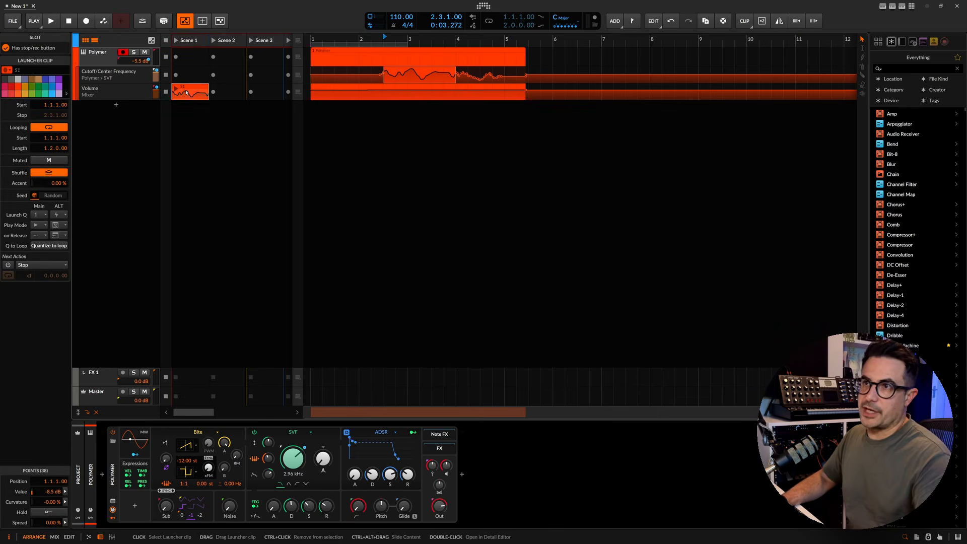
- Convert the arranger clip's Volume automation to track automation and select the cutoff automation clip
{"action": "left_click", "coordinate": [339, 90]}
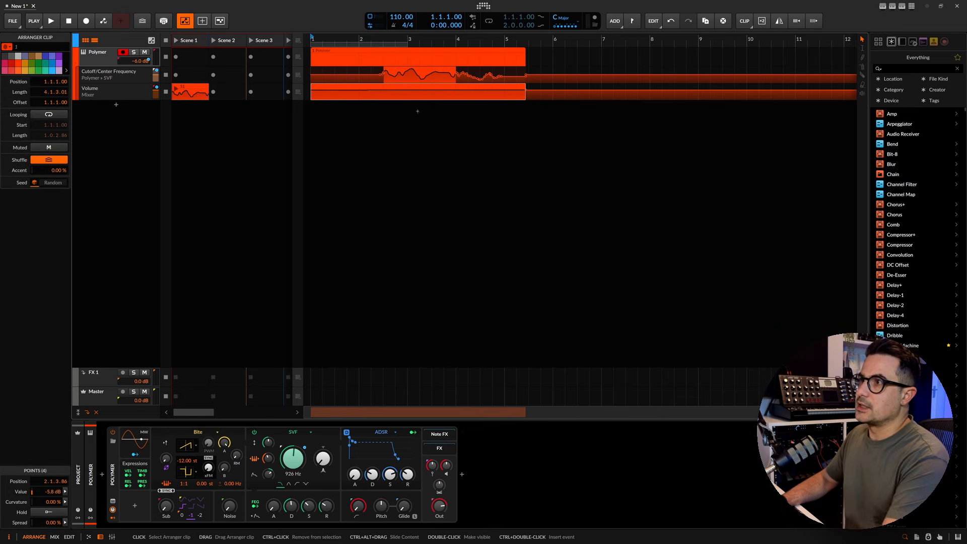
{"action": "left_click", "coordinate": [418, 111]}
{"action": "left_click", "coordinate": [416, 71]}
{"action": "mouse_move", "coordinate": [416, 70]}
{"action": "left_mouse_down"}
{"action": "mouse_move", "coordinate": [450, 72]}
{"action": "mouse_move", "coordinate": [343, 90]}
{"action": "mouse_move", "coordinate": [420, 73]}
{"action": "left_mouse_up"}
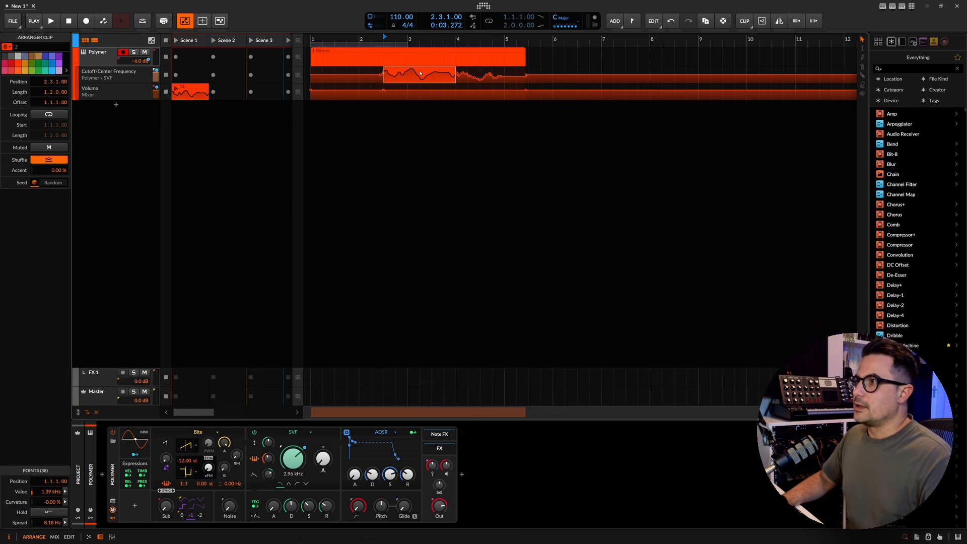
{"action": "left_click", "coordinate": [191, 92]}
{"action": "right_click", "coordinate": [193, 91]}
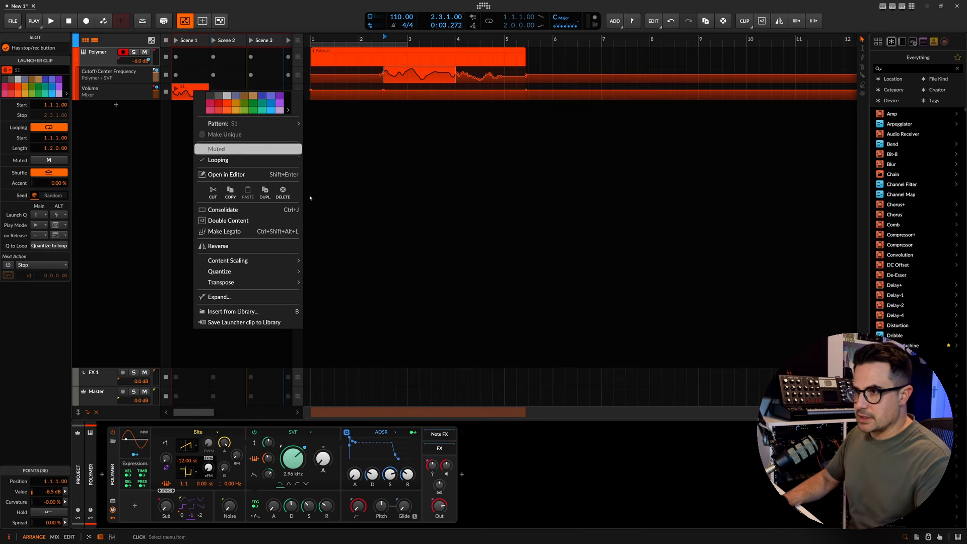
{"action": "left_click", "coordinate": [250, 322]}
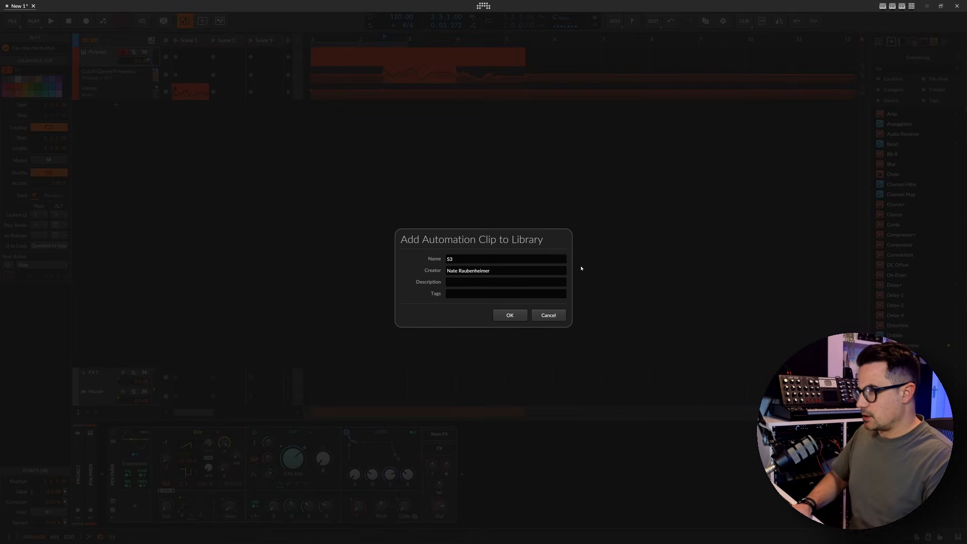
{"action": "left_click", "coordinate": [555, 317]}
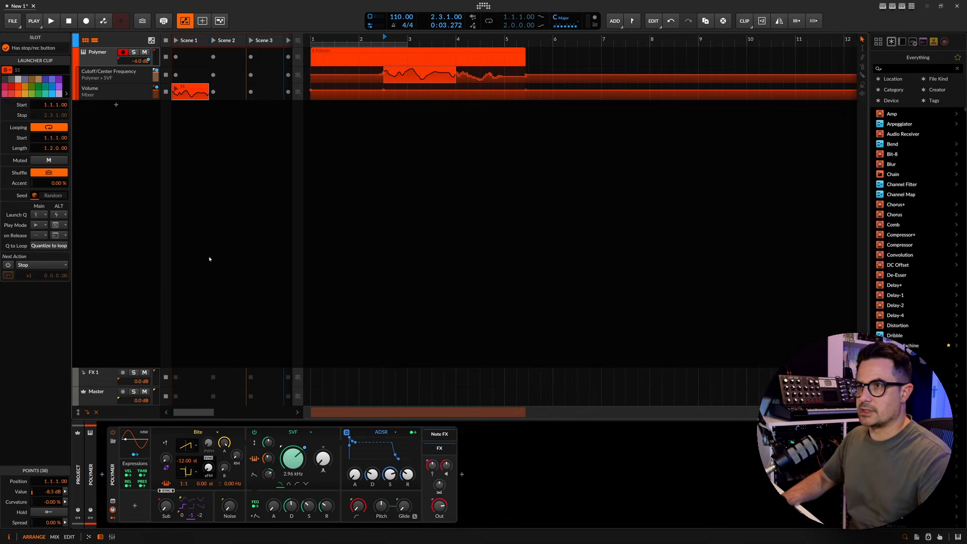
- Switch Polymer's amplitude envelope to Segments
{"action": "left_click", "coordinate": [249, 174]}
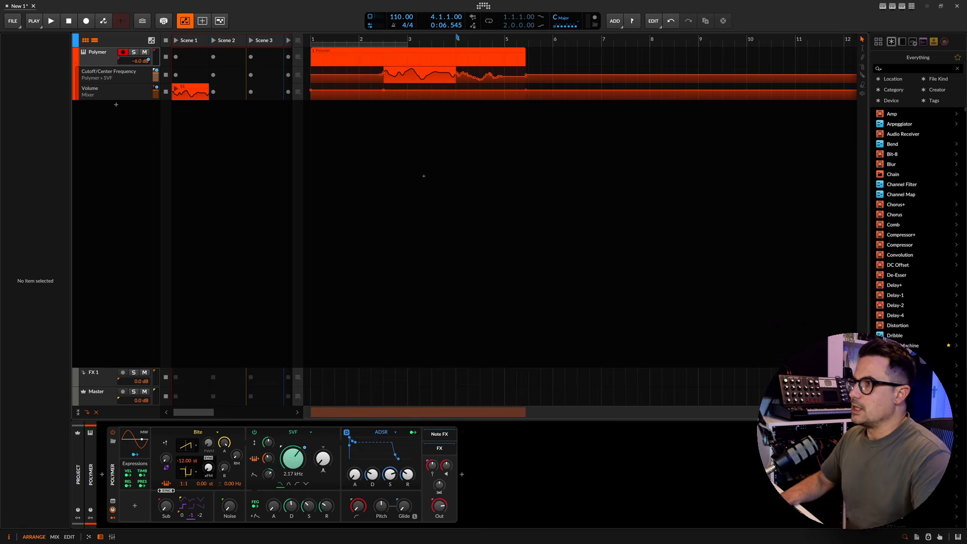
{"action": "left_click", "coordinate": [381, 432]}
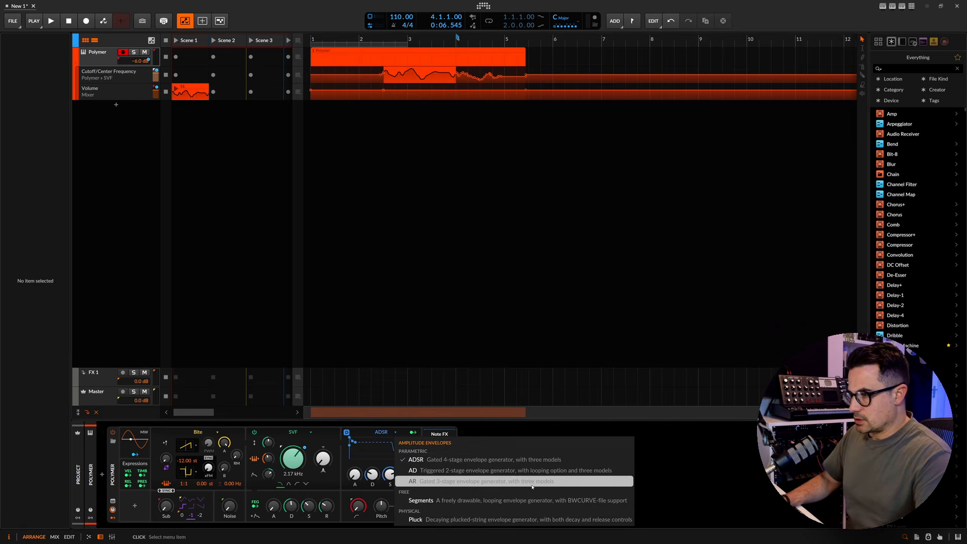
{"action": "left_click", "coordinate": [444, 501]}
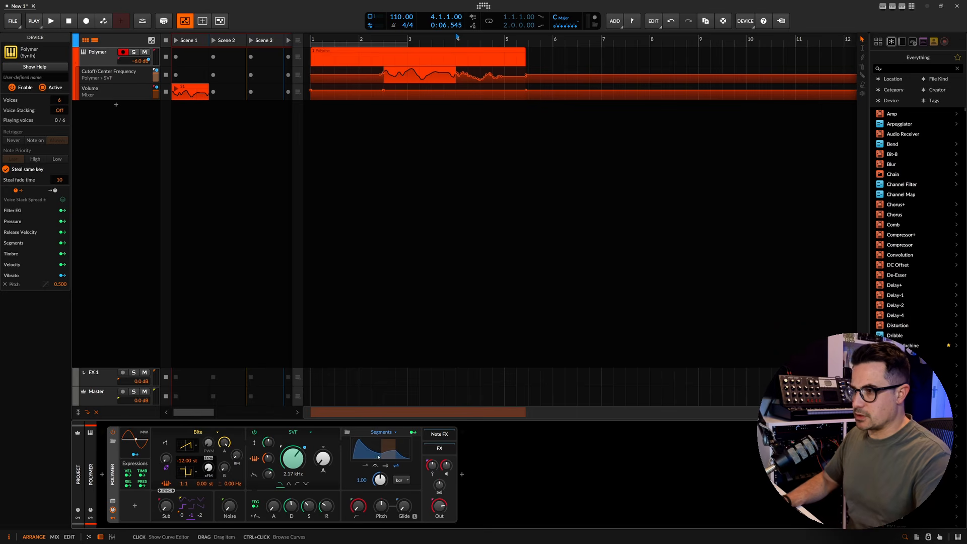
- Load the Volume launcher clip's curve into the Segments envelope and copy that curve onto the arranger's Volume lane at bar 4
{"action": "left_click", "coordinate": [192, 93]}
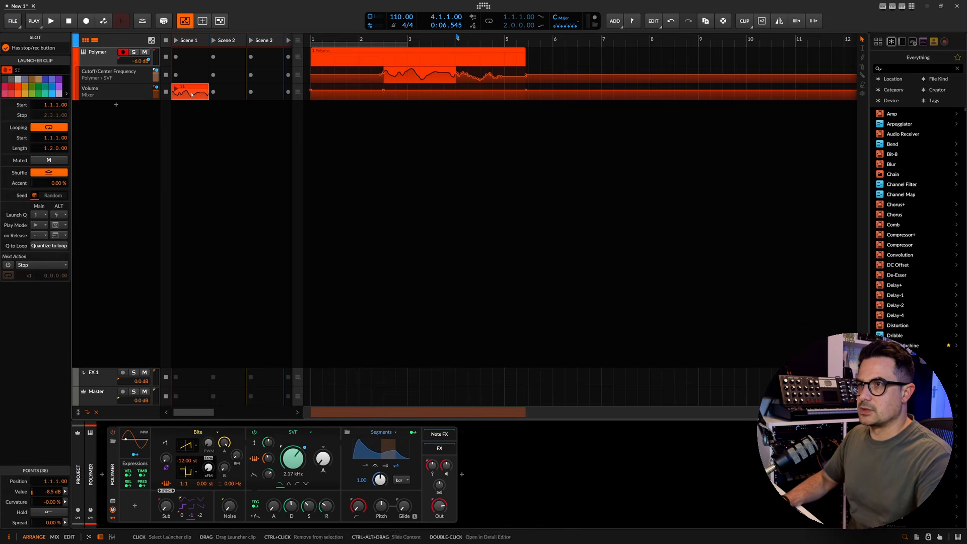
{"action": "left_click", "coordinate": [372, 445]}
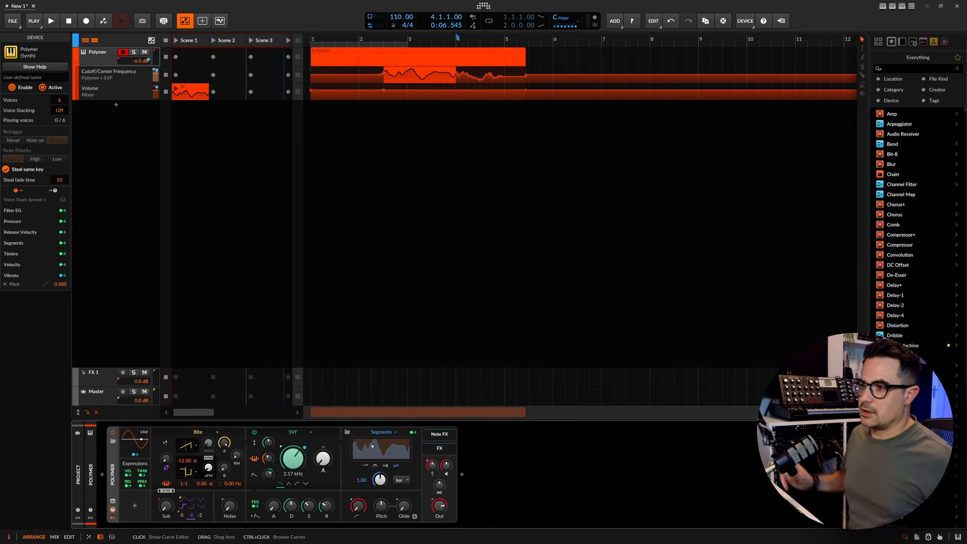
{"action": "left_click_drag", "start_coordinate": [373, 446], "coordinate": [465, 118]}
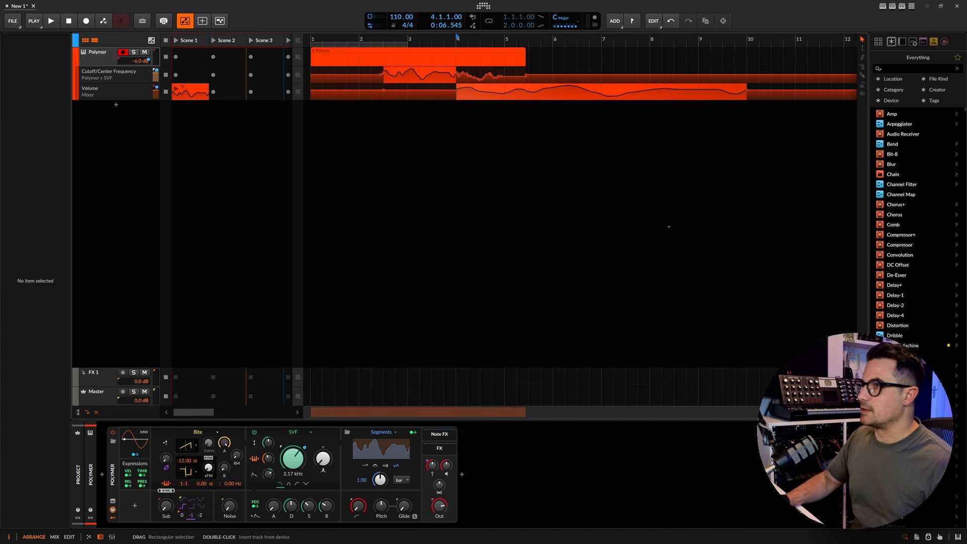
- Delete the Polymer device and create a new instrument track containing a Note Grid
{"action": "left_click", "coordinate": [111, 481]}
{"action": "key", "text": "Delete"}
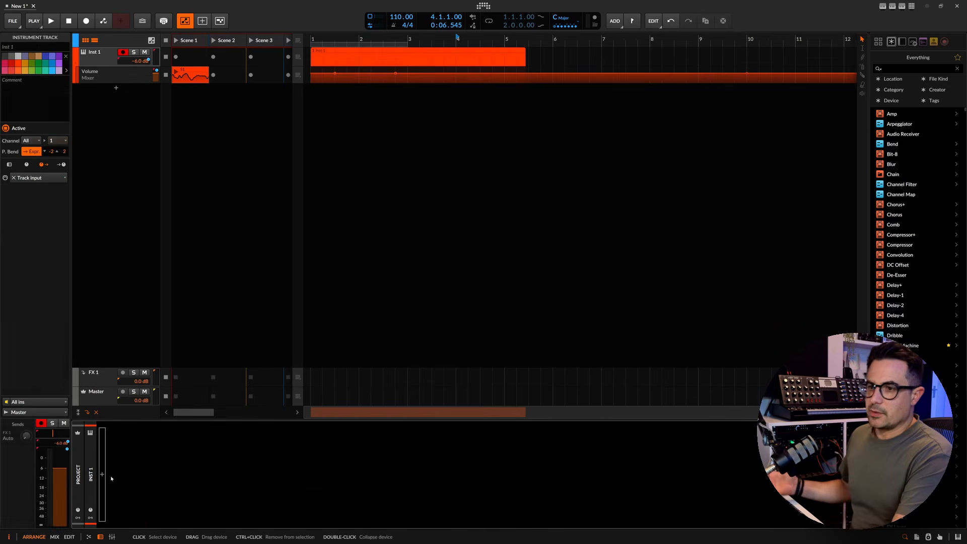
{"action": "double_click", "coordinate": [119, 95]}
{"action": "type", "text": "note"}
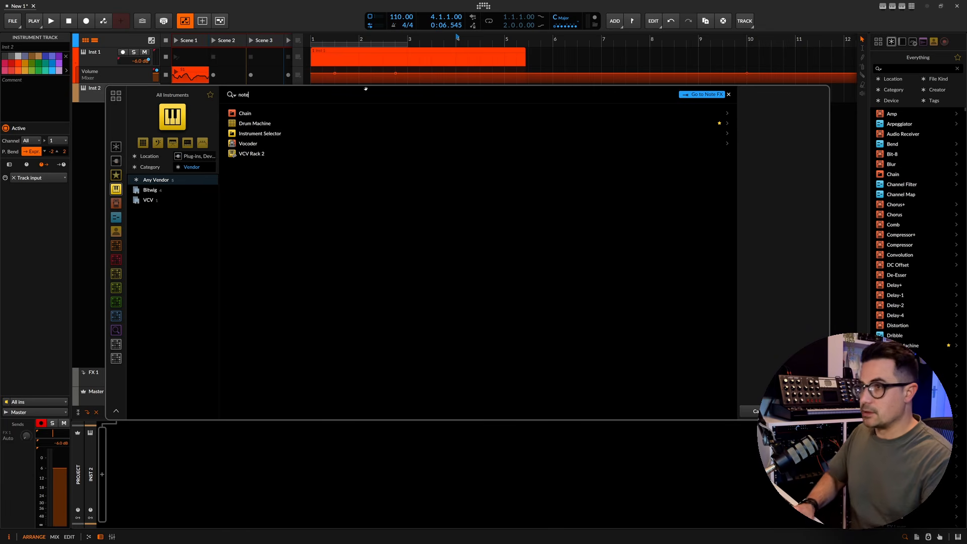
{"action": "left_click", "coordinate": [115, 148]}
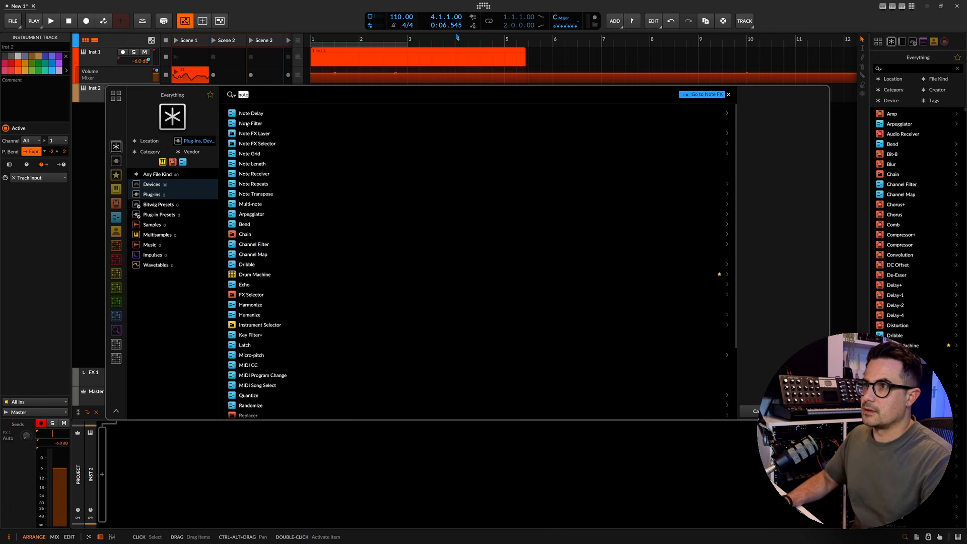
{"action": "double_click", "coordinate": [255, 154]}
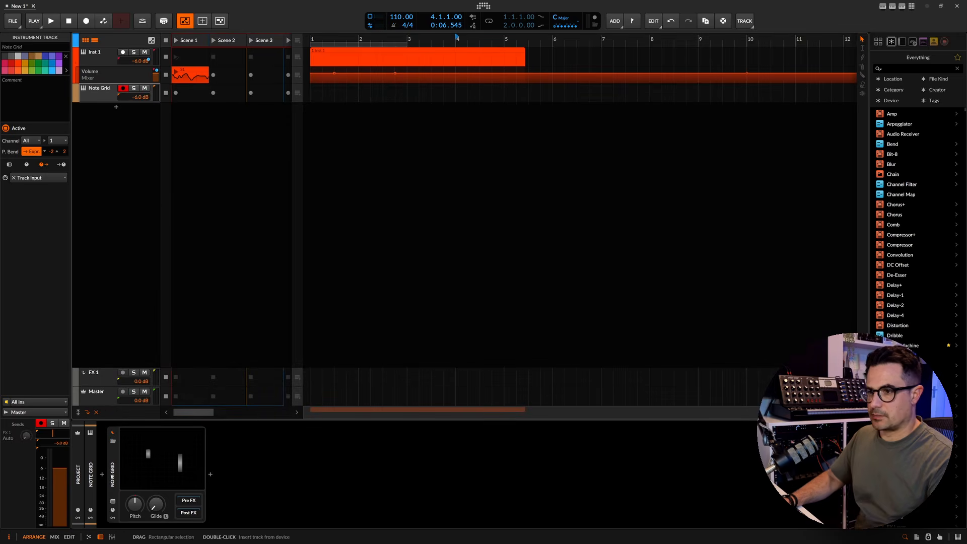
- Open the Note Grid's patch and add an AD envelope module below the note input, with its attack at 0.00 ms
{"action": "left_click", "coordinate": [212, 488]}
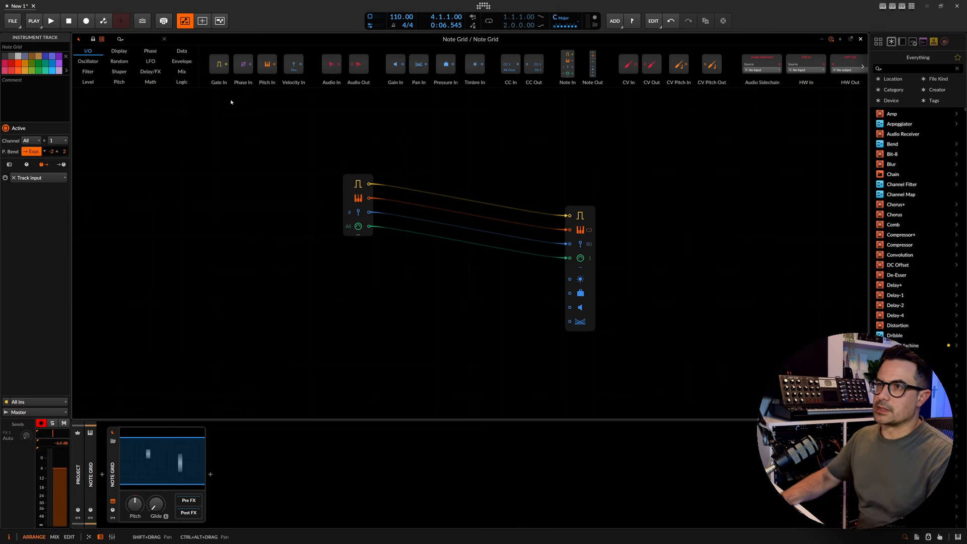
{"action": "left_click", "coordinate": [168, 189]}
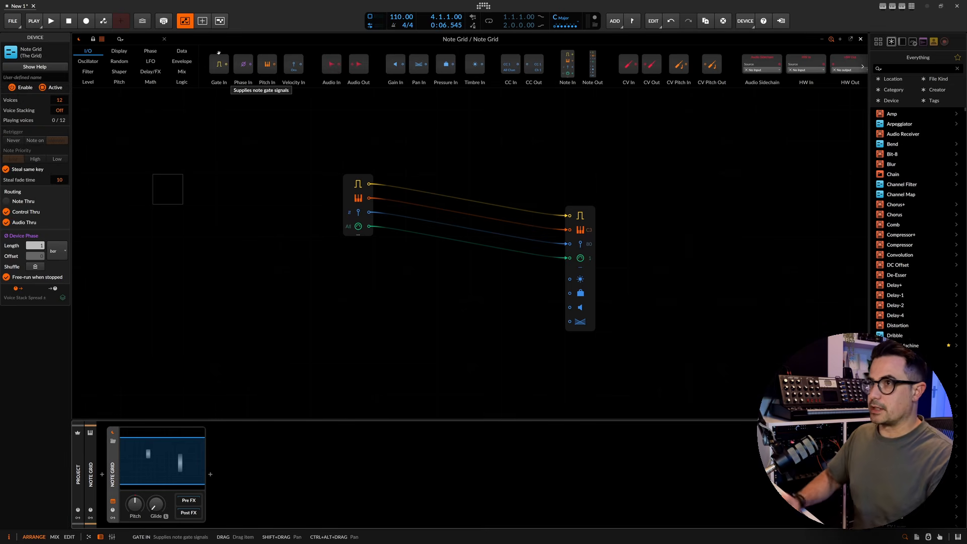
{"action": "left_click", "coordinate": [146, 36]}
{"action": "type", "text": "ad"}
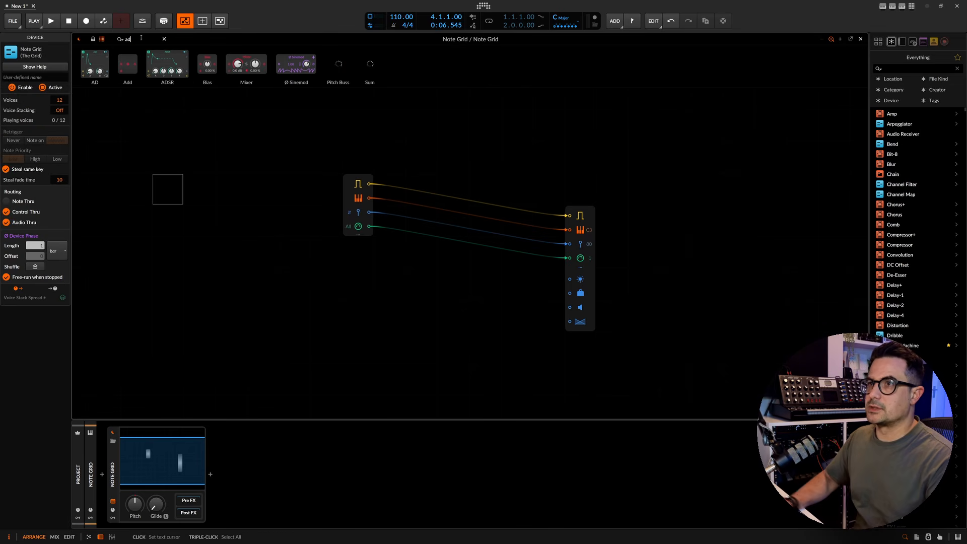
{"action": "left_click_drag", "start_coordinate": [84, 72], "coordinate": [319, 344]}
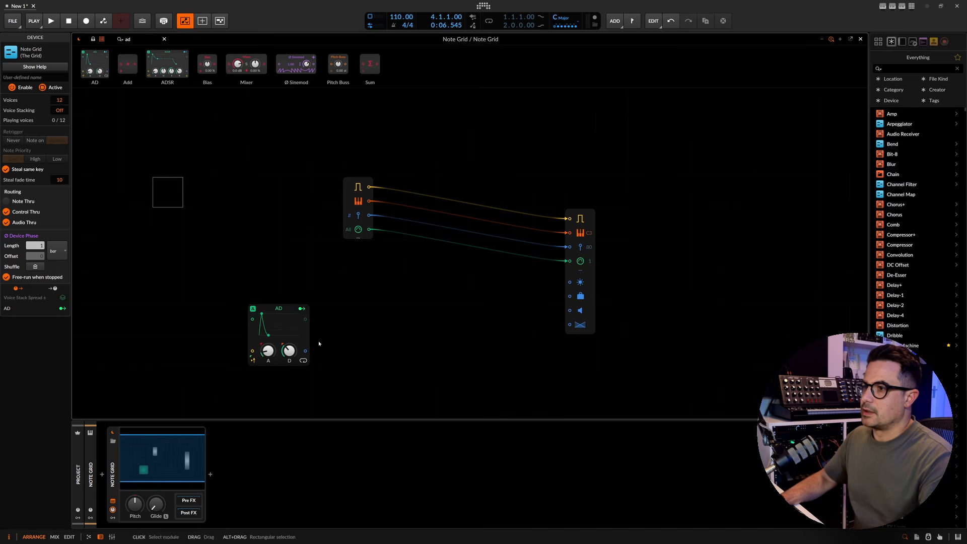
{"action": "left_click", "coordinate": [192, 265]}
{"action": "left_click_drag", "start_coordinate": [156, 275], "coordinate": [273, 223]}
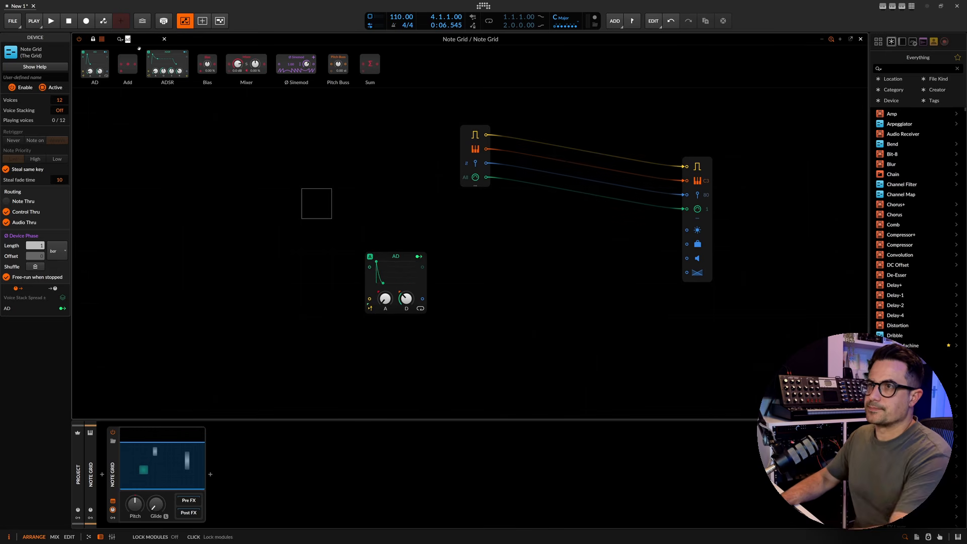
{"action": "key", "text": "BackSpace"}
{"action": "left_click_drag", "start_coordinate": [215, 69], "coordinate": [265, 274]}
{"action": "left_click", "coordinate": [253, 268]}
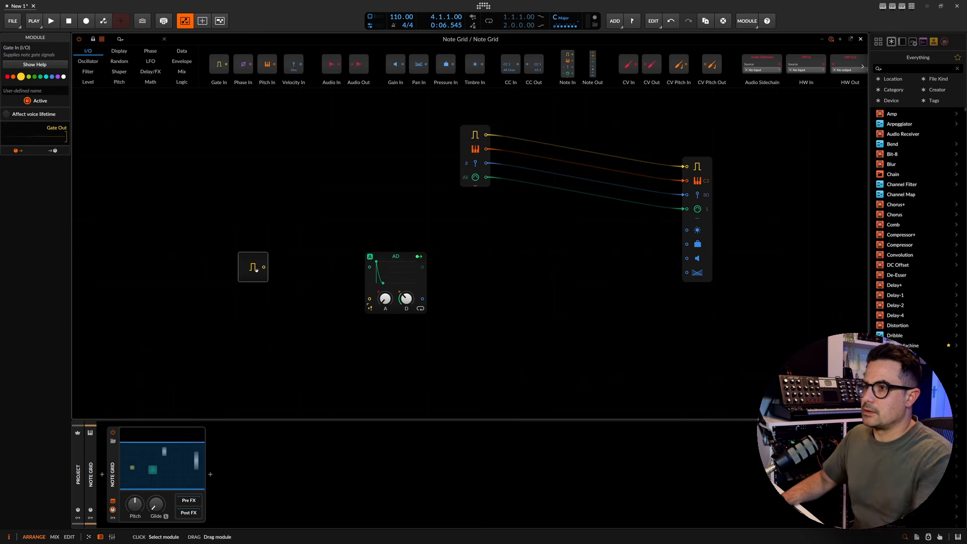
{"action": "key", "text": "Delete"}
- Find the trigger modules and place a Gates sequencer beside the AD envelope's input side
{"action": "left_click", "coordinate": [135, 38]}
{"action": "type", "text": "trigg"}
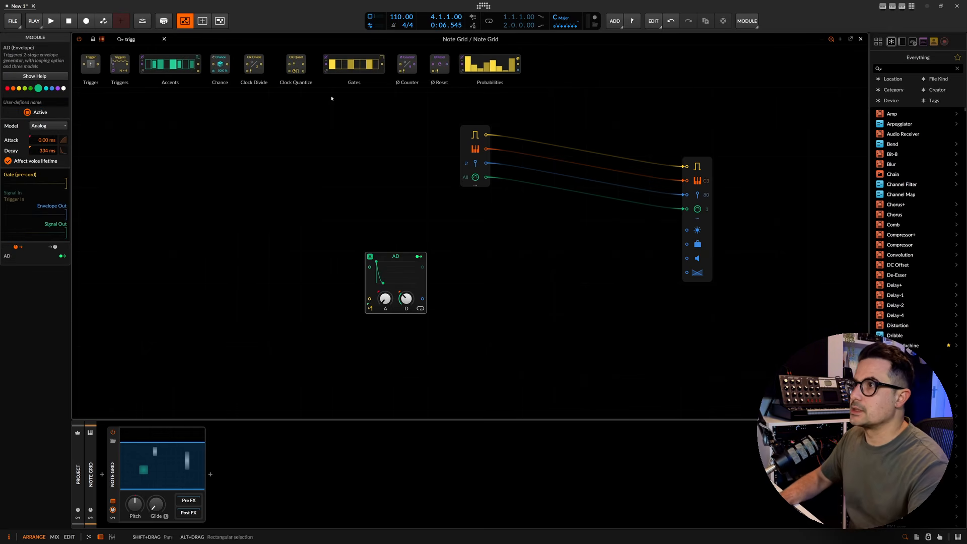
{"action": "left_click_drag", "start_coordinate": [354, 64], "coordinate": [221, 266]}
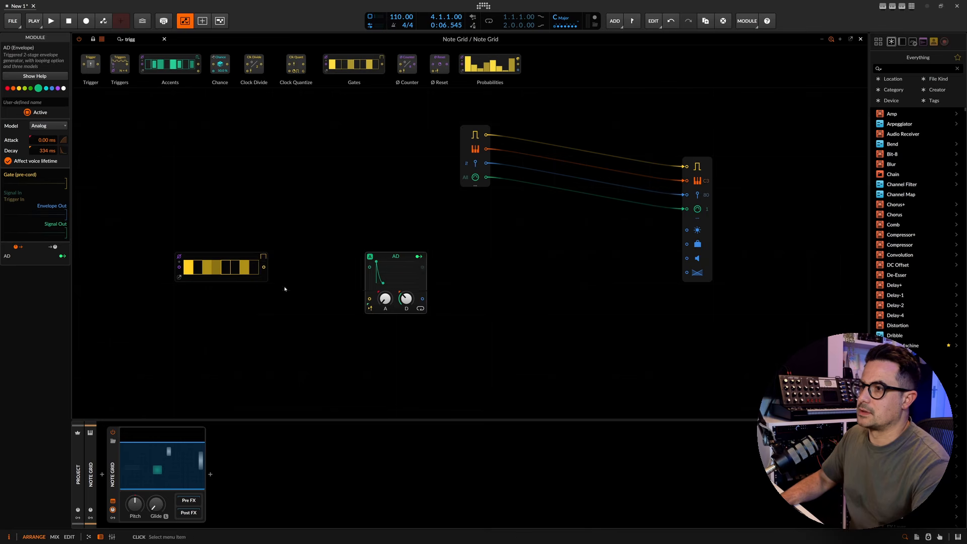
- Set the Gates sequencer to Trigger mode with 16 steps and wire it into the trigger input of the adjacent AD envelope
{"action": "left_click", "coordinate": [227, 278]}
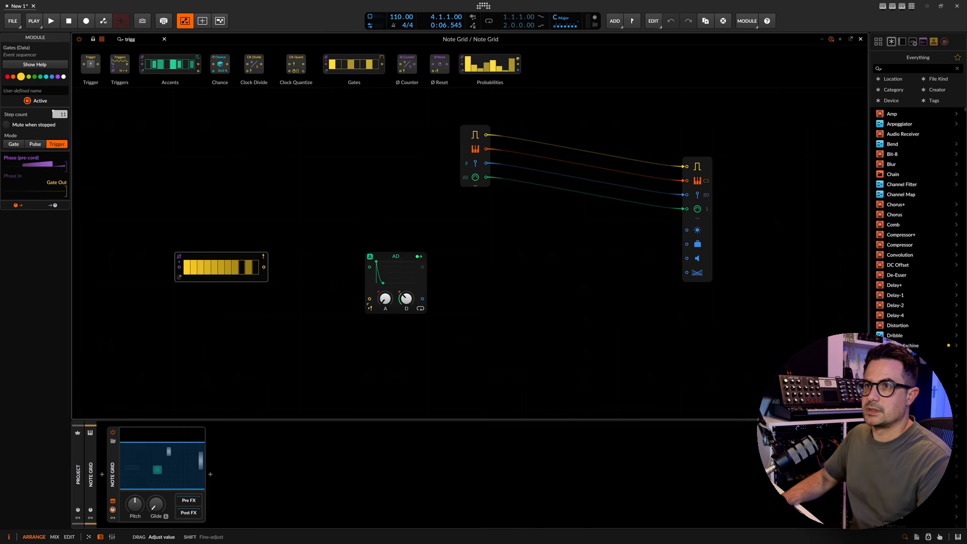
{"action": "left_click_drag", "start_coordinate": [59, 115], "coordinate": [59, 100]}
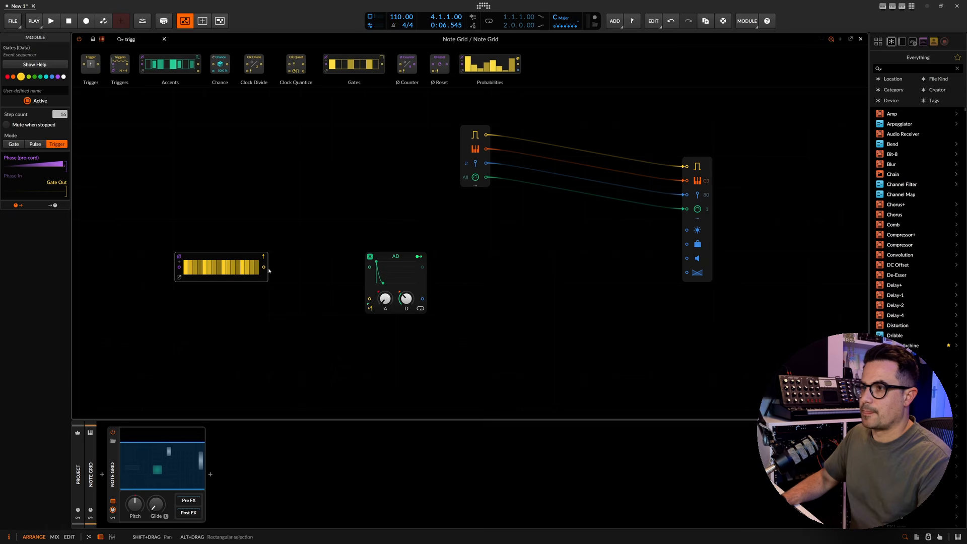
{"action": "left_click_drag", "start_coordinate": [269, 272], "coordinate": [369, 299]}
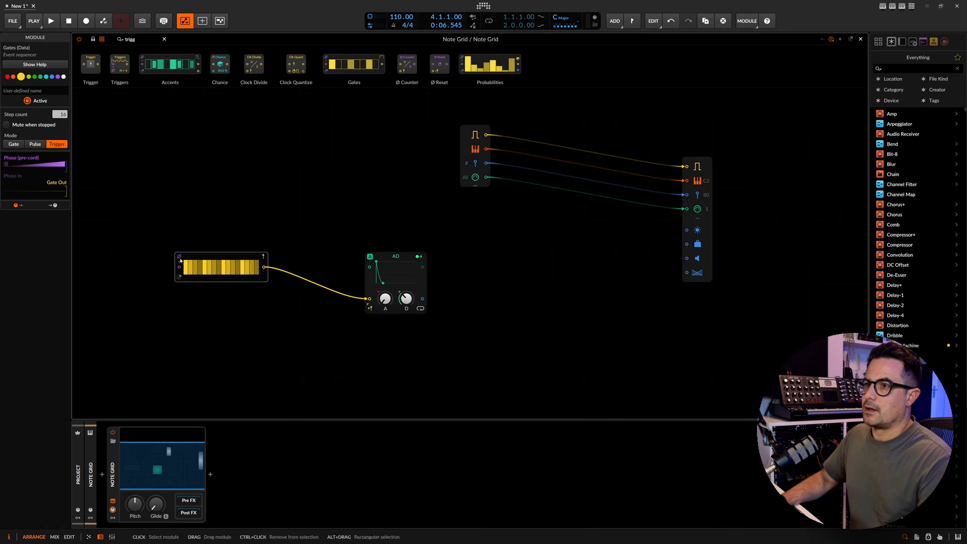
{"action": "left_click_drag", "start_coordinate": [199, 258], "coordinate": [262, 257]}
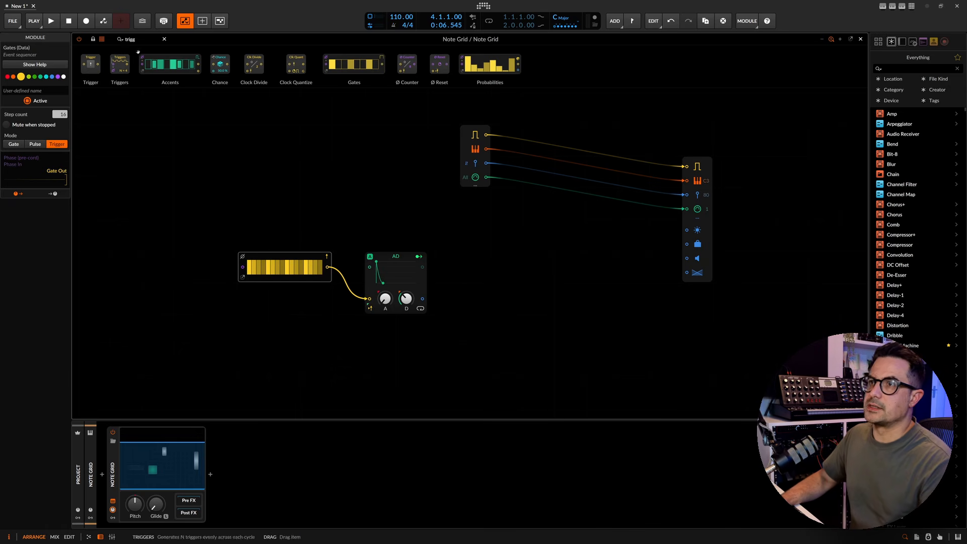
- Find the phase modules and chain a Phase In and a Ø Bend module into the Gates sequencer's phase input
{"action": "key", "text": "BackSpace"}
{"action": "key", "text": "BackSpace"}
{"action": "key", "text": "BackSpace"}
{"action": "key", "text": "BackSpace"}
{"action": "key", "text": "BackSpace"}
{"action": "type", "text": "p"}
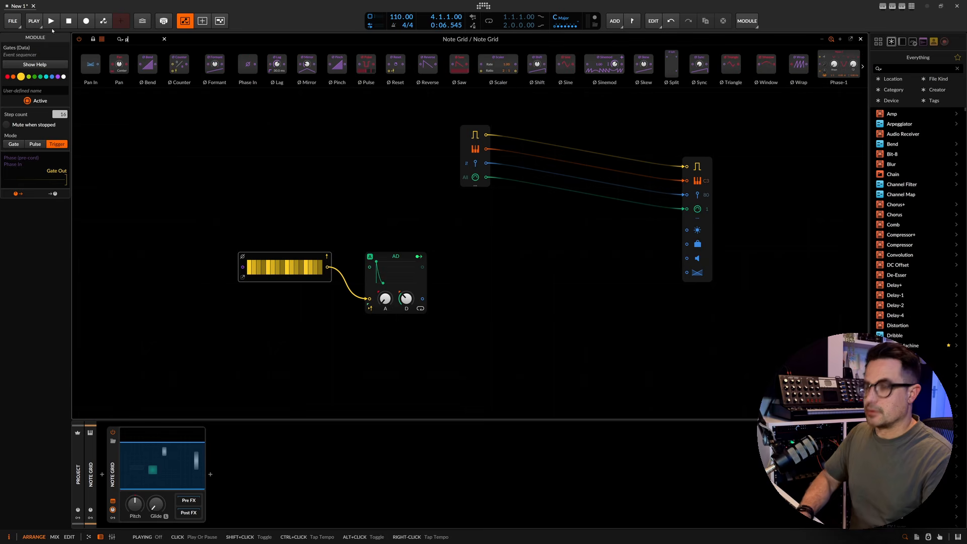
{"action": "left_click_drag", "start_coordinate": [147, 69], "coordinate": [222, 266]}
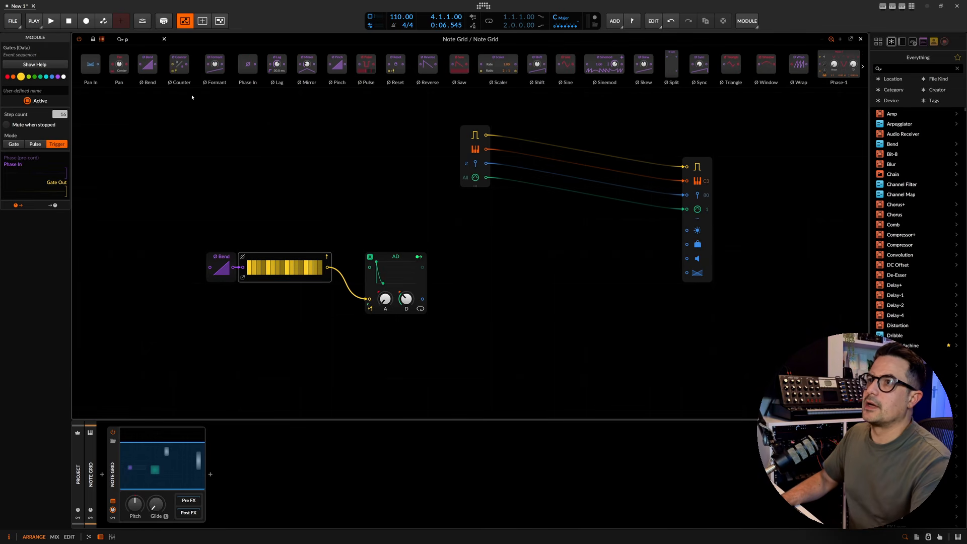
{"action": "left_click_drag", "start_coordinate": [255, 63], "coordinate": [160, 267]}
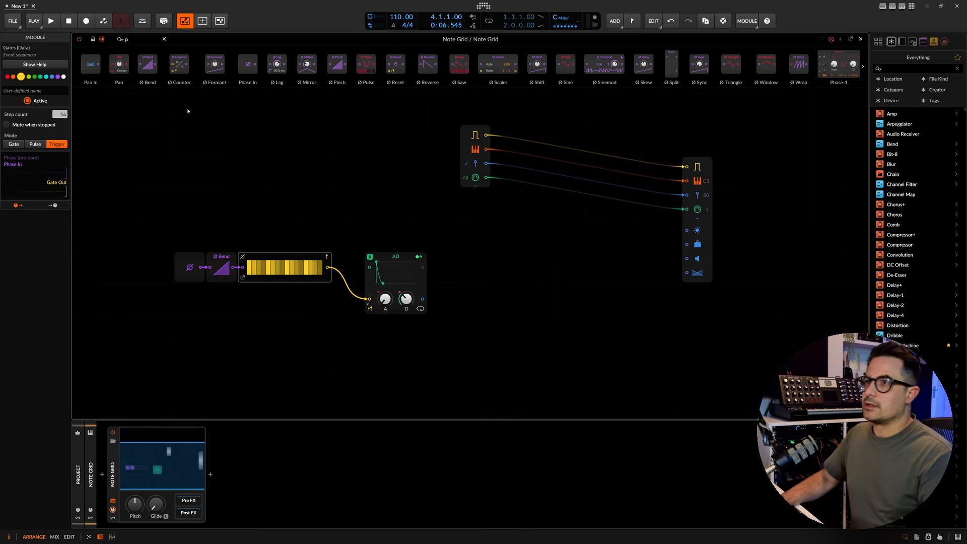
- Add an Oscilloscope below the patch, widen it and feed it the AD envelope output, running playback to see the signal
{"action": "left_click_drag", "start_coordinate": [140, 40], "coordinate": [68, 39]}
{"action": "type", "text": "scope"}
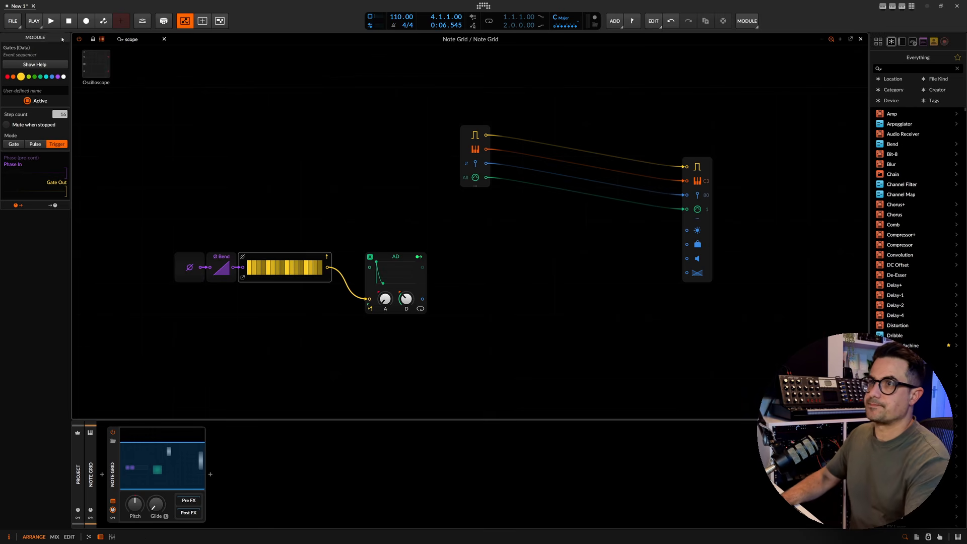
{"action": "left_click_drag", "start_coordinate": [107, 67], "coordinate": [503, 332]}
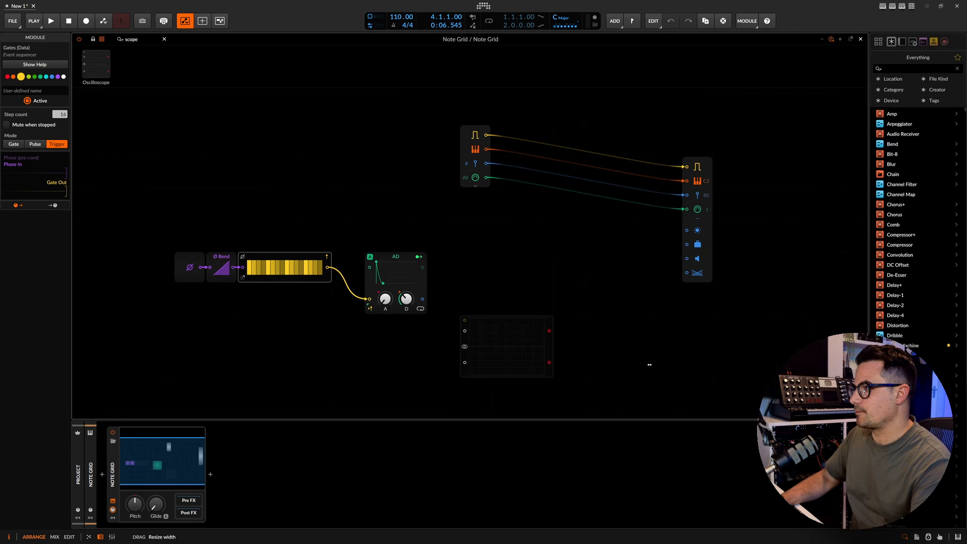
{"action": "left_click_drag", "start_coordinate": [457, 330], "coordinate": [465, 331]}
{"action": "key", "text": "space"}
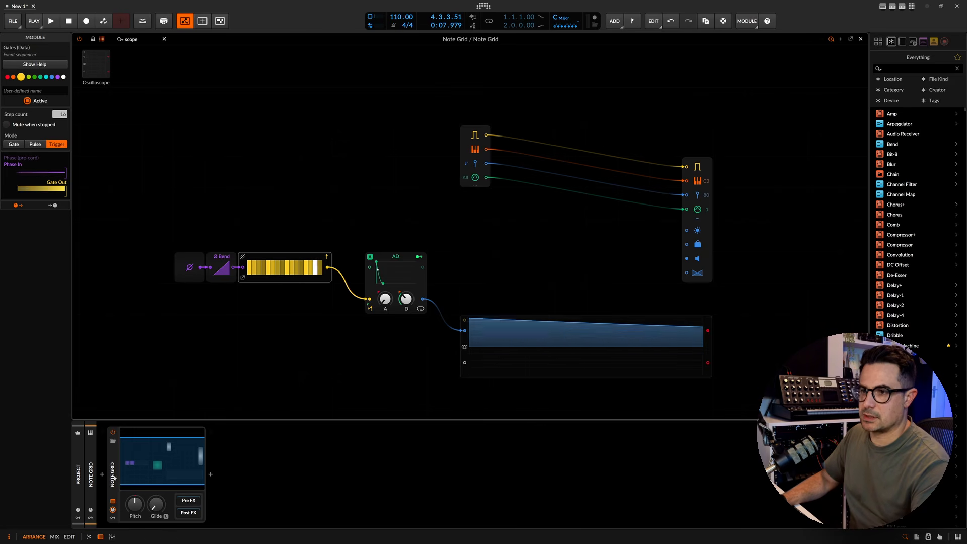
- Set the Note Grid's voices to Mono and switch the Oscilloscope to Slow mode
{"action": "left_click", "coordinate": [120, 476]}
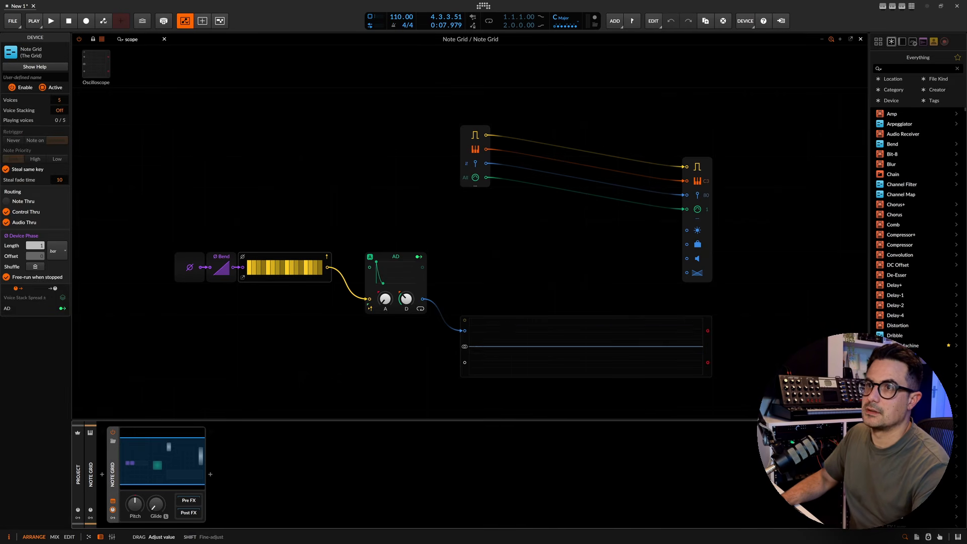
{"action": "left_click", "coordinate": [569, 316]}
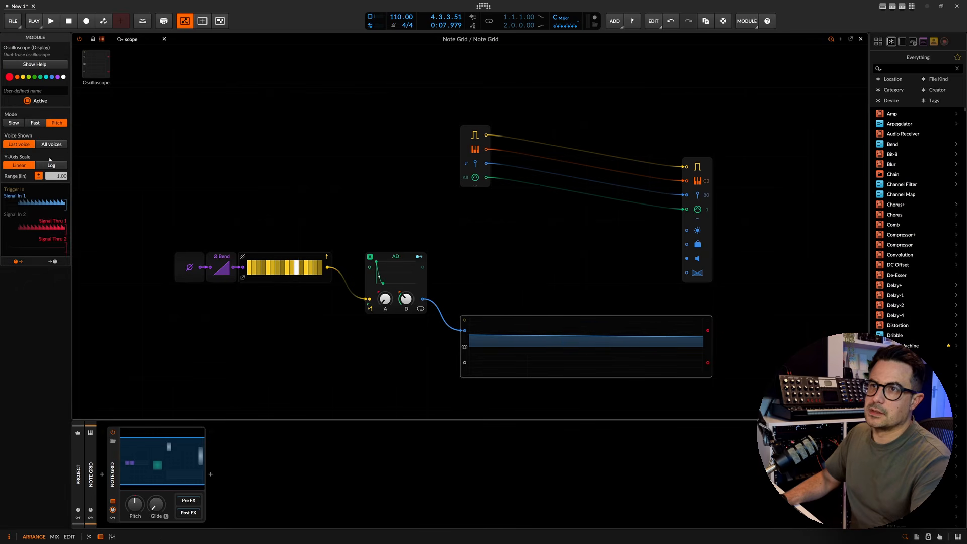
{"action": "left_click", "coordinate": [253, 204]}
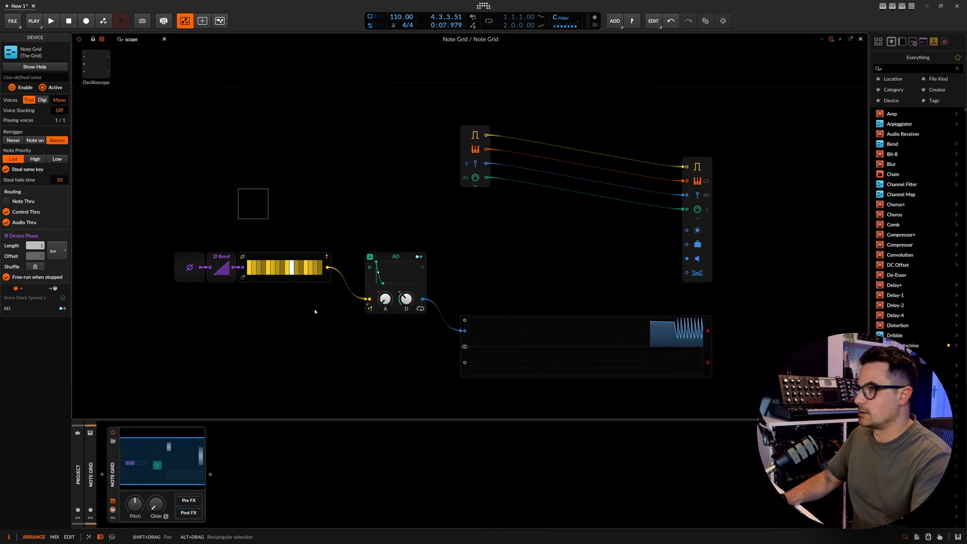
- Bend the Ø Bend curve so it bulges upward and shorten the AD envelope's decay, checking the result during playback
{"action": "left_click_drag", "start_coordinate": [222, 268], "coordinate": [222, 282]}
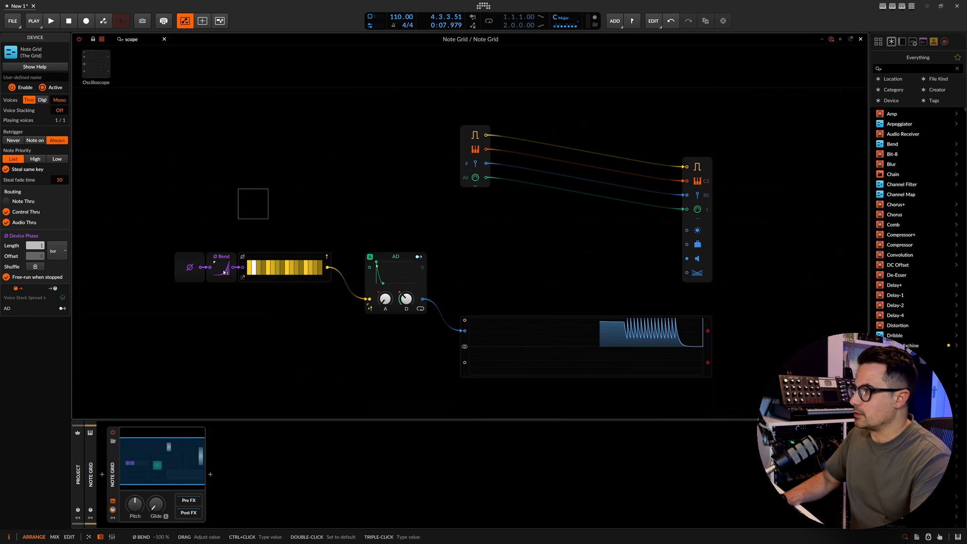
{"action": "left_click_drag", "start_coordinate": [224, 272], "coordinate": [224, 217]}
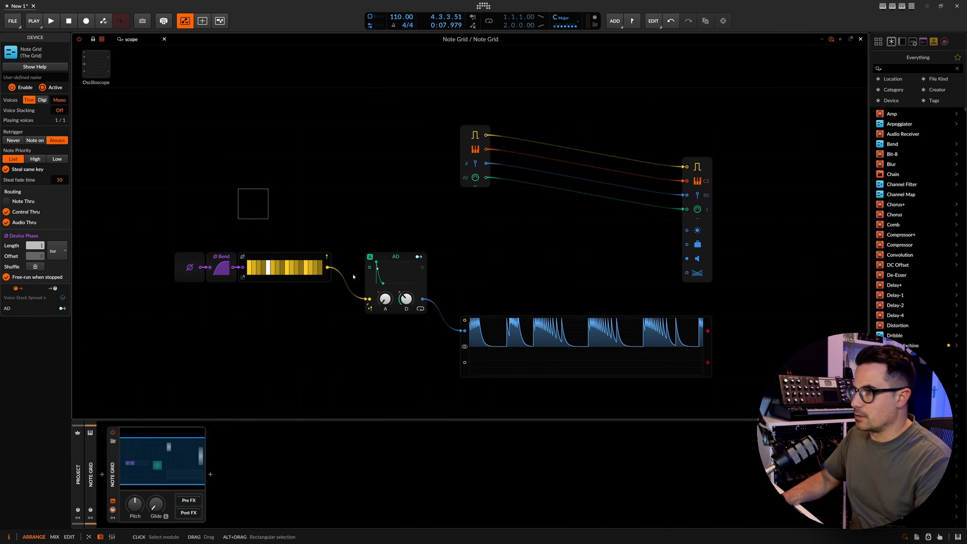
{"action": "mouse_move", "coordinate": [413, 301]}
{"action": "left_mouse_down"}
{"action": "mouse_move", "coordinate": [413, 323]}
{"action": "mouse_move", "coordinate": [413, 312]}
{"action": "left_mouse_up"}
{"action": "key", "text": "space"}
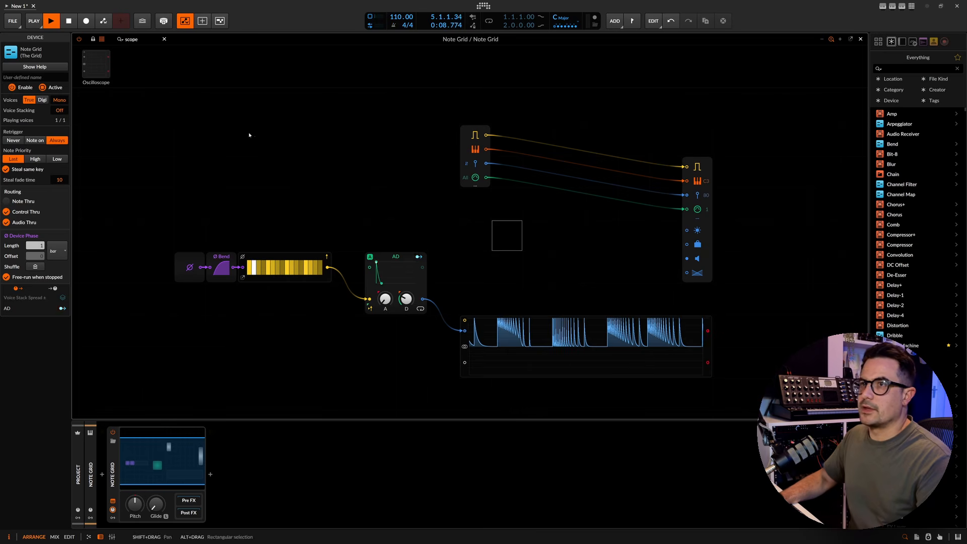
{"action": "left_click", "coordinate": [68, 24]}
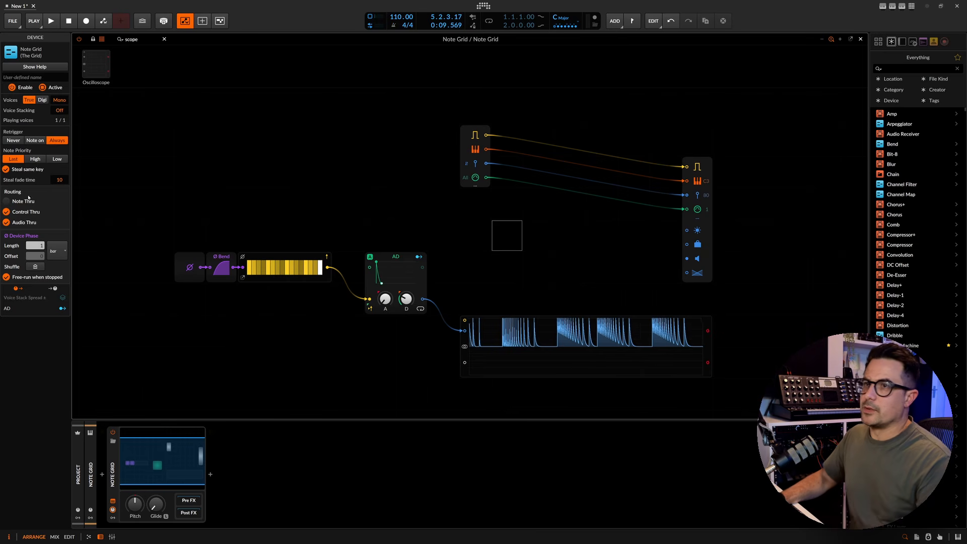
- Add a CC Out module sending CC 1 on channel 1, wire the AD envelope output to it and close the patch
{"action": "type", "text": "cc"}
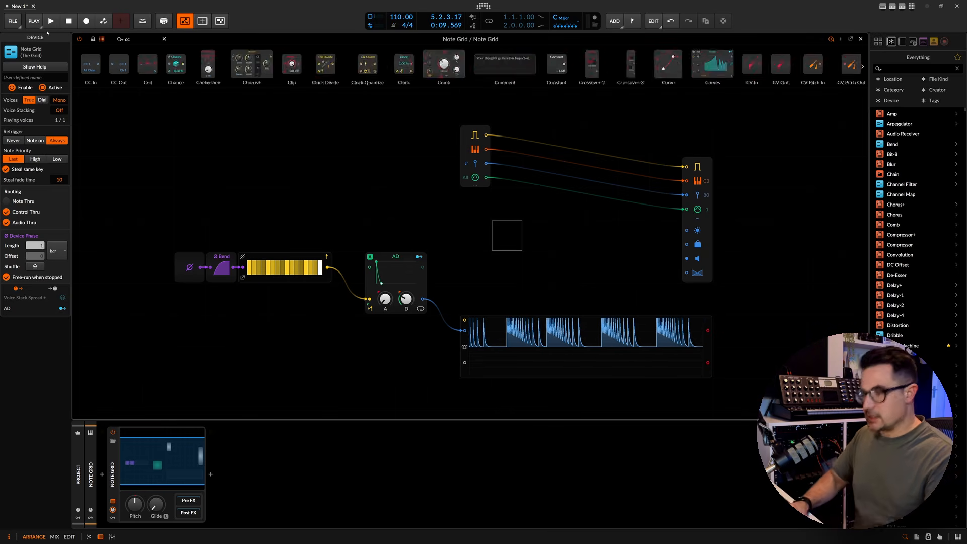
{"action": "double_click", "coordinate": [121, 65]}
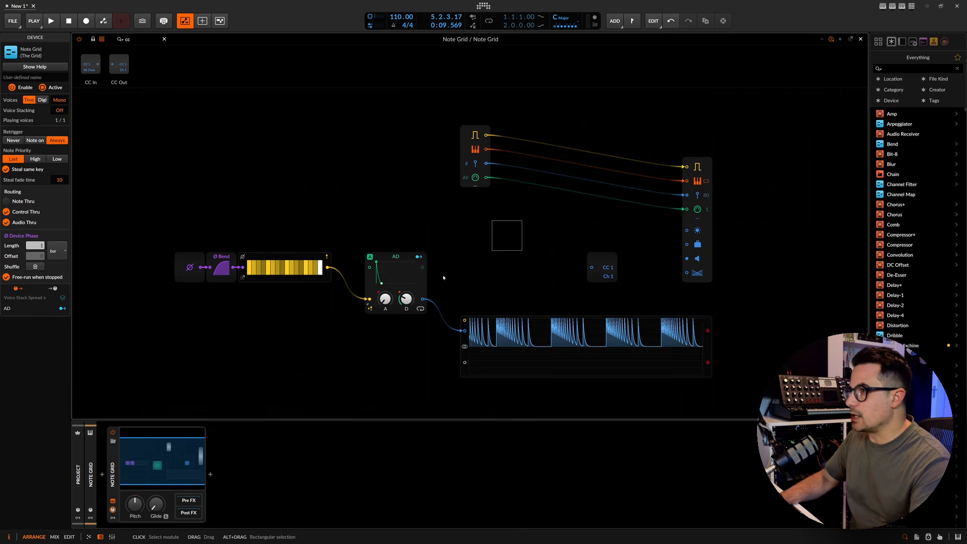
{"action": "left_click_drag", "start_coordinate": [587, 270], "coordinate": [591, 268]}
{"action": "left_click", "coordinate": [613, 276]}
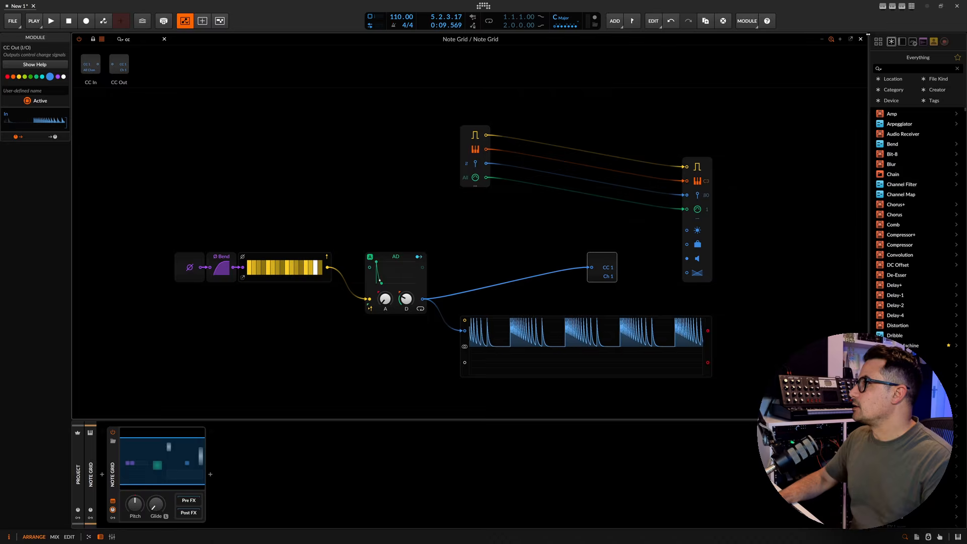
{"action": "left_click", "coordinate": [860, 39]}
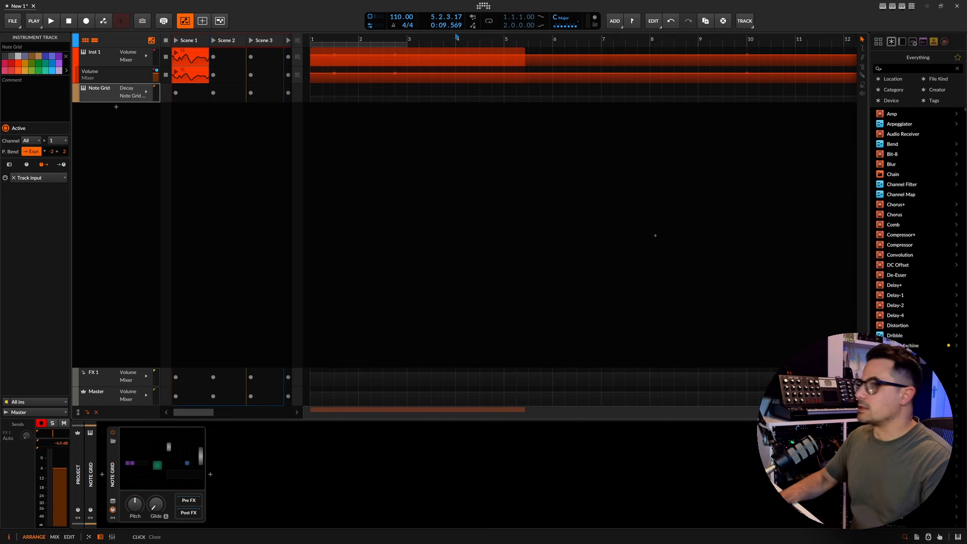
- Add an empty instrument track and set its note input to the Note Grid track
{"action": "double_click", "coordinate": [116, 108]}
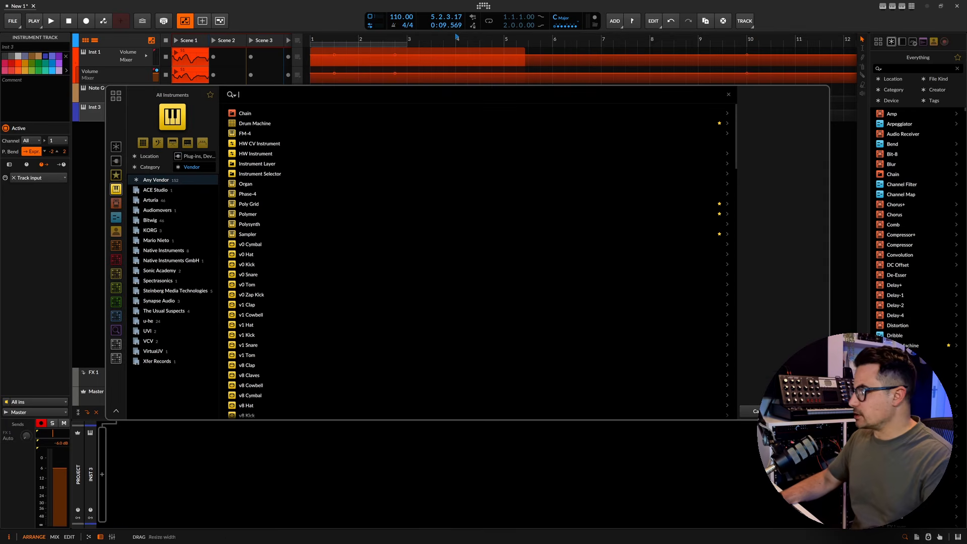
{"action": "key", "text": "Escape"}
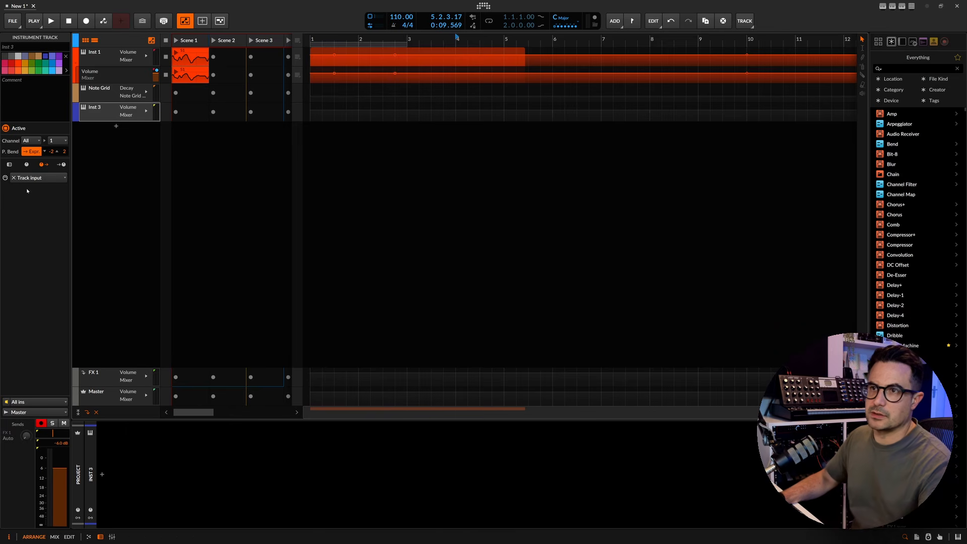
{"action": "left_click", "coordinate": [24, 403]}
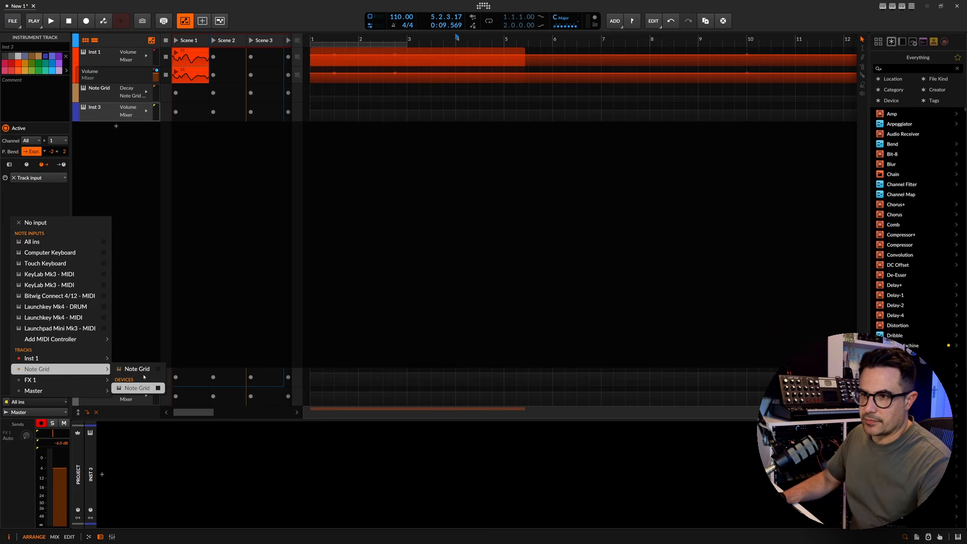
{"action": "left_click", "coordinate": [145, 373]}
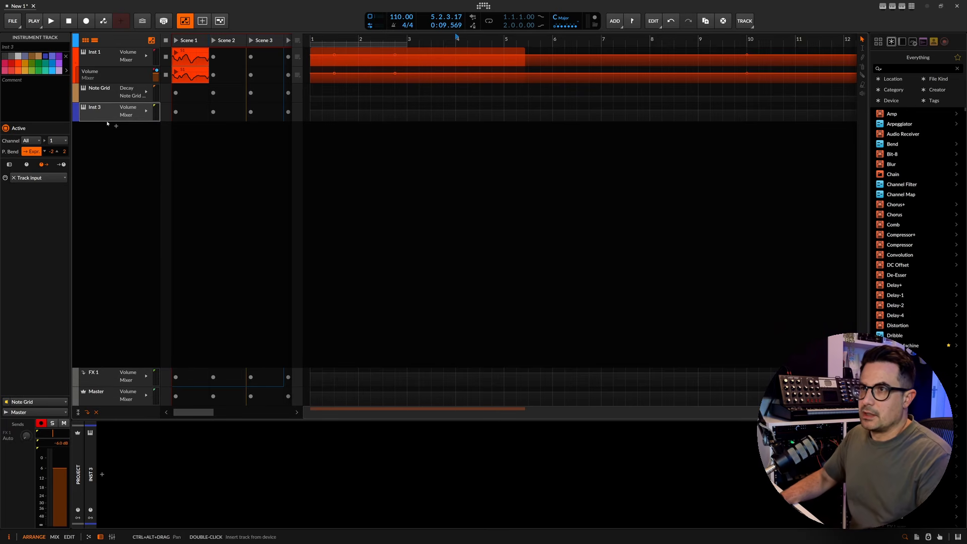
- Start playback from bar 1 and add a channel 1 control change lane for #1 - Modulation to the Inst 3 track
{"action": "key", "text": "space"}
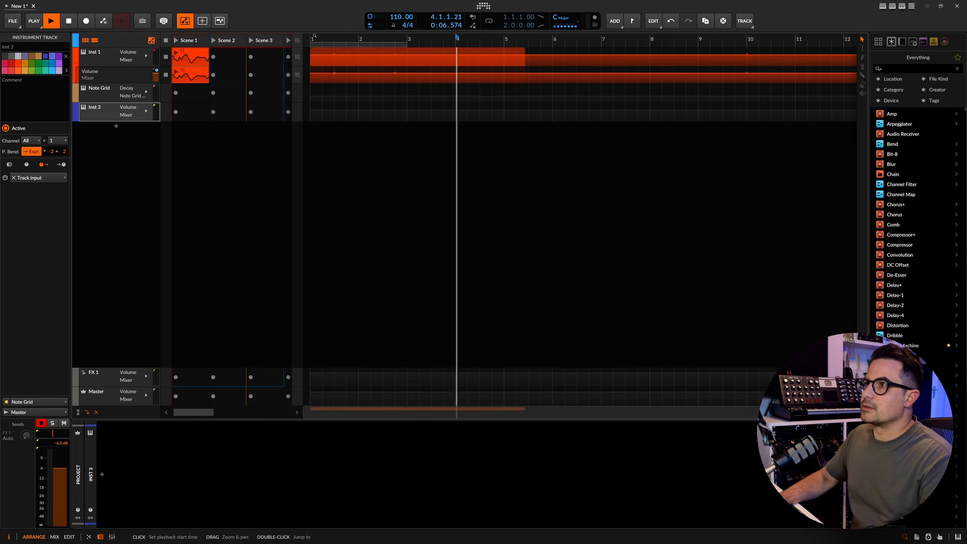
{"action": "key", "text": "space"}
{"action": "key", "text": "space"}
{"action": "left_click", "coordinate": [127, 110]}
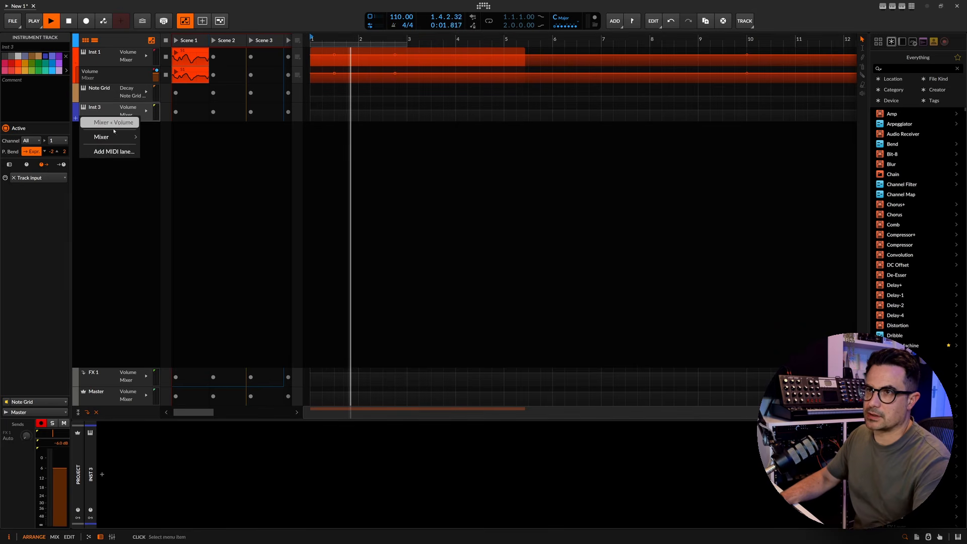
{"action": "left_click", "coordinate": [110, 151]}
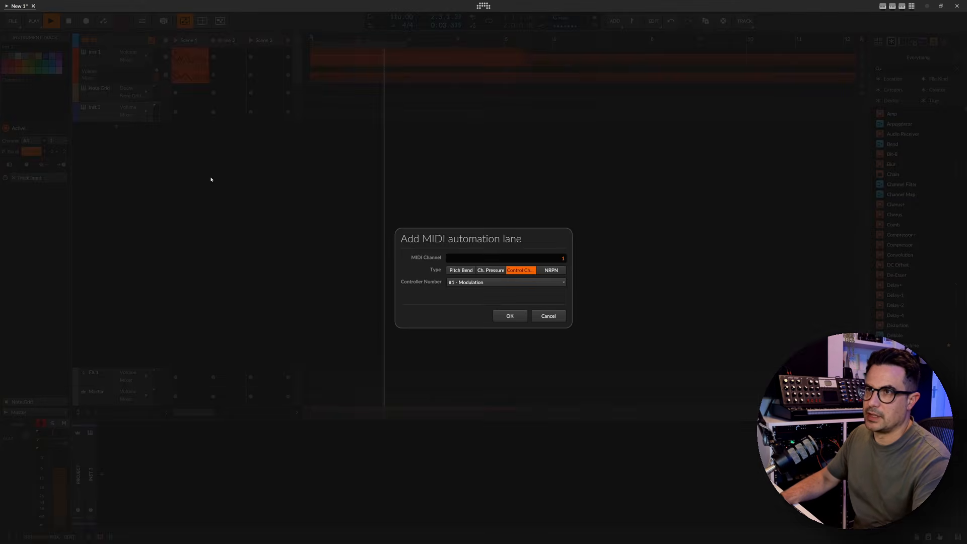
{"action": "left_click", "coordinate": [509, 316]}
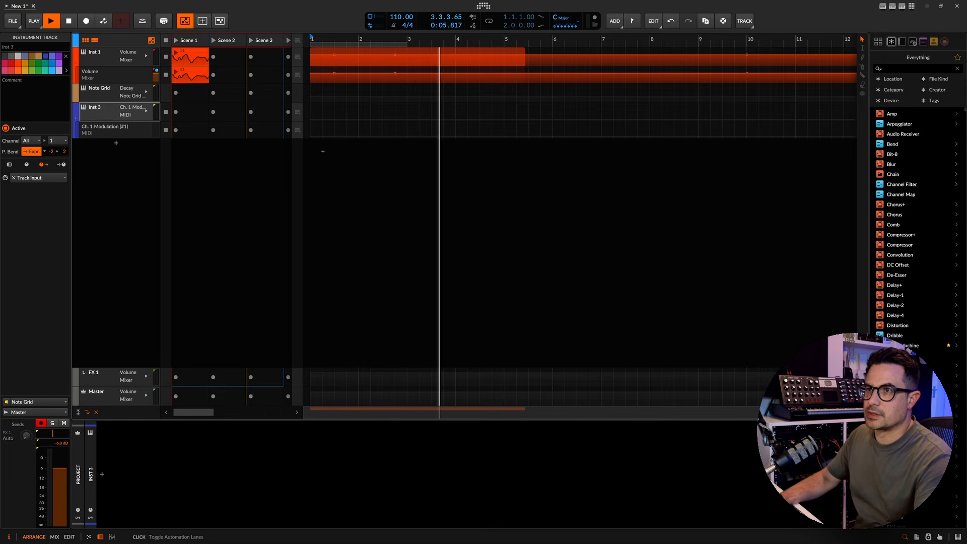
- Record the incoming modulation as automation on the Inst 3 track from bar 4 to nearly bar 7
{"action": "left_click", "coordinate": [86, 21]}
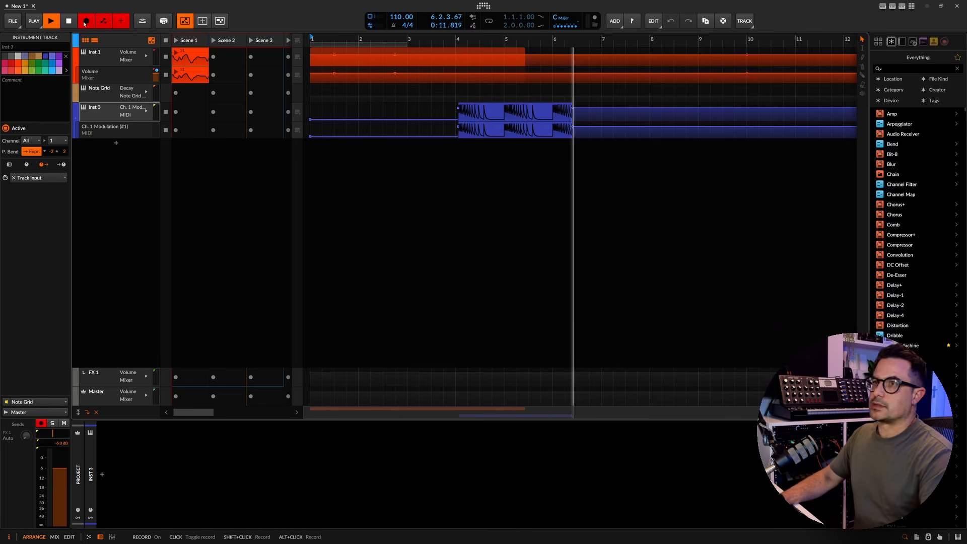
{"action": "left_click", "coordinate": [85, 23]}
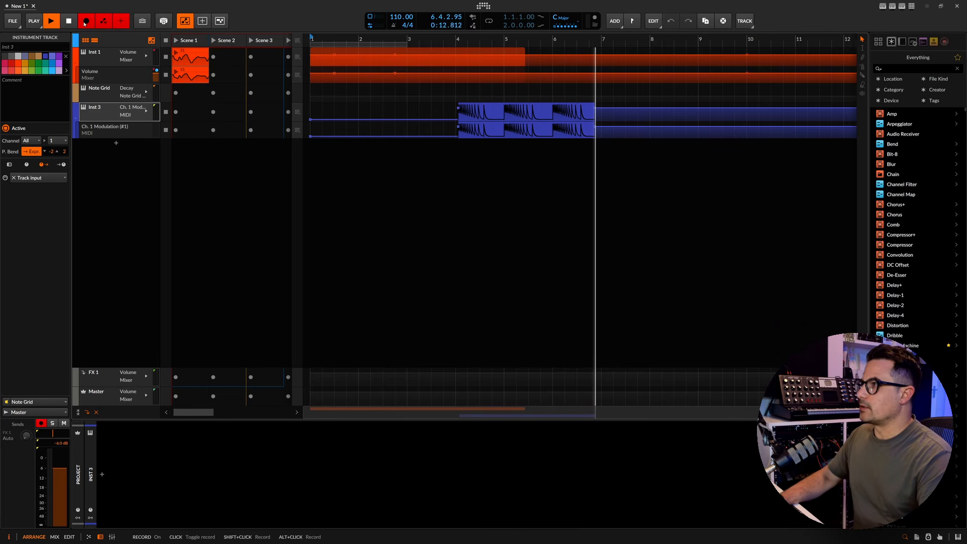
{"action": "key", "text": "space"}
- Flatten the recorded modulation clip on the Inst 3 track into track automation
{"action": "left_click", "coordinate": [544, 130]}
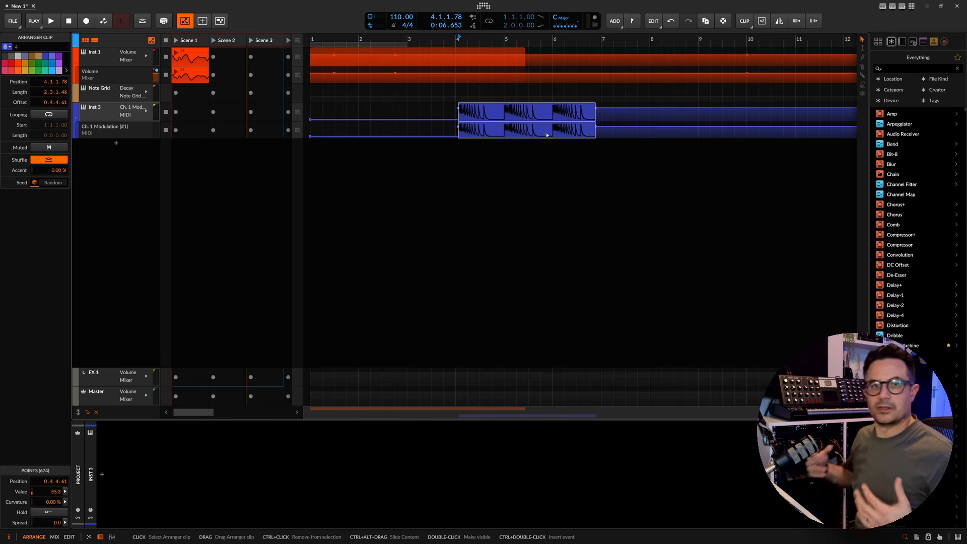
{"action": "left_click", "coordinate": [497, 145]}
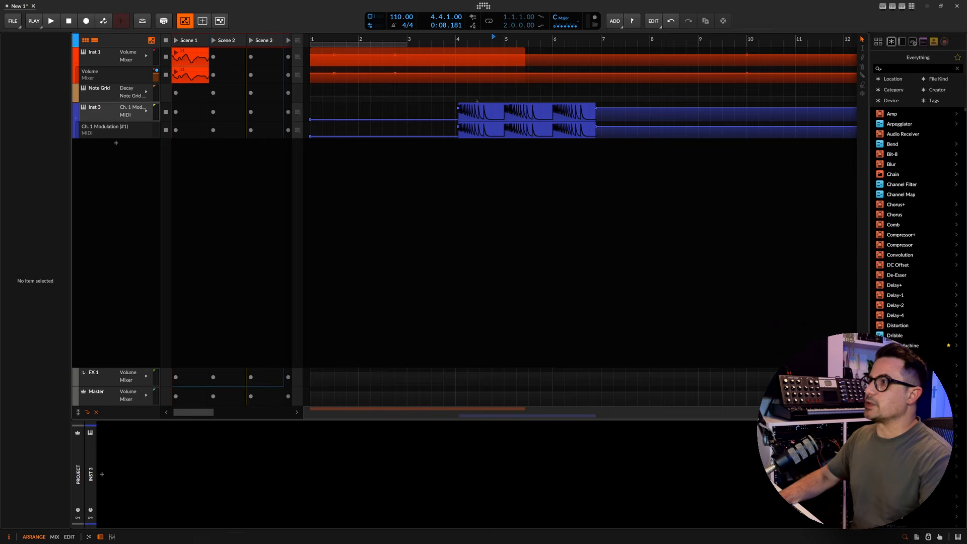
{"action": "left_click", "coordinate": [530, 130]}
{"action": "right_click", "coordinate": [530, 129]}
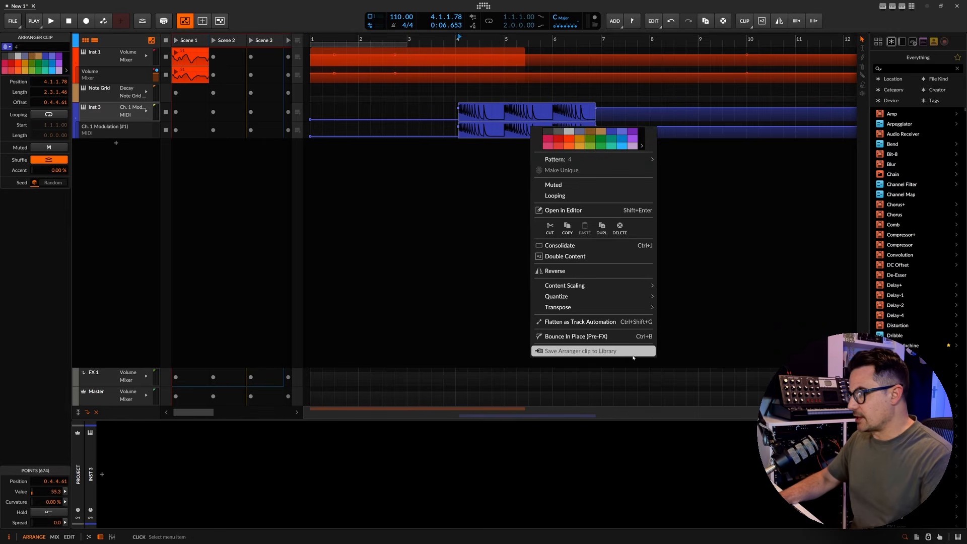
{"action": "left_click", "coordinate": [570, 322]}
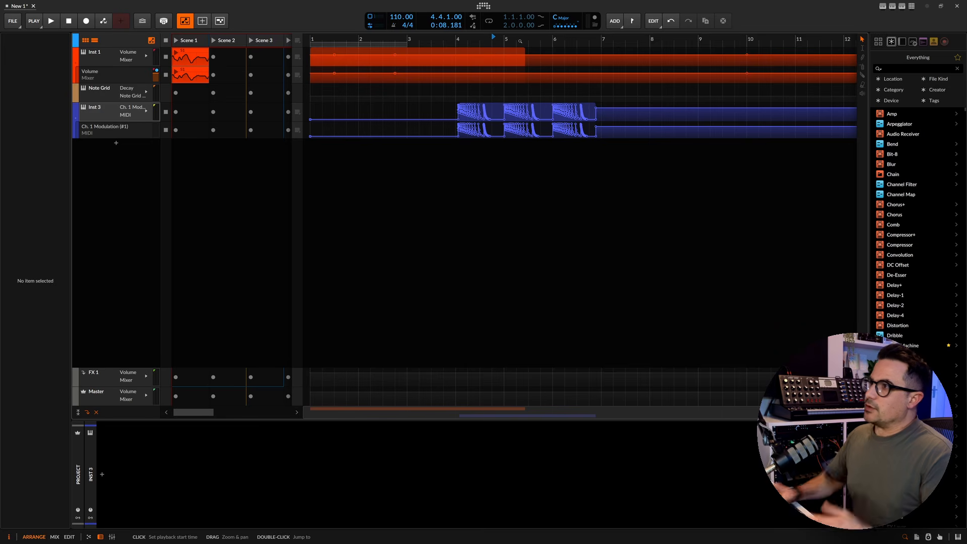
- Copy the Inst 3 modulation automation from 5.1.1.00 to 6.1.1.00 into that track's Scene 1 launcher slot
{"action": "left_click_drag", "start_coordinate": [520, 41], "coordinate": [353, 37]}
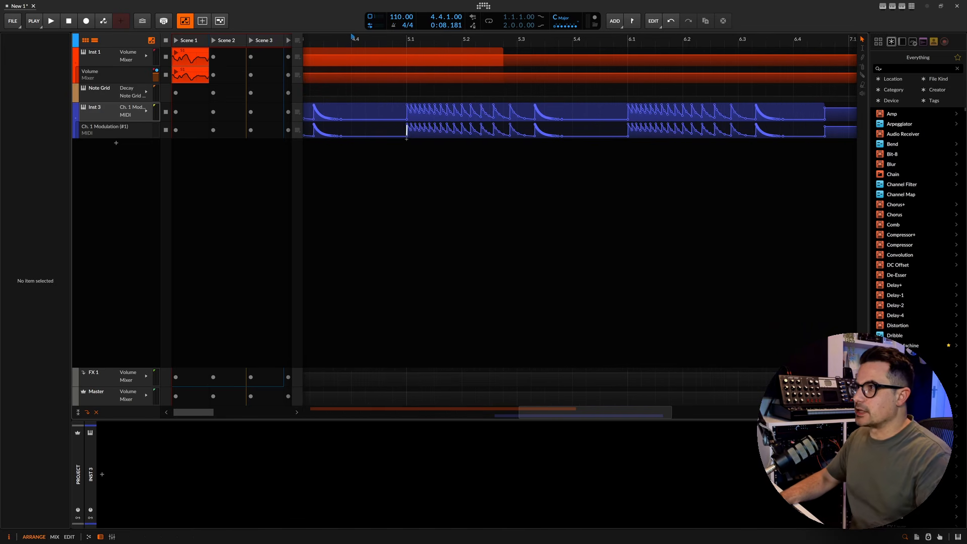
{"action": "left_click_drag", "start_coordinate": [406, 129], "coordinate": [606, 132]}
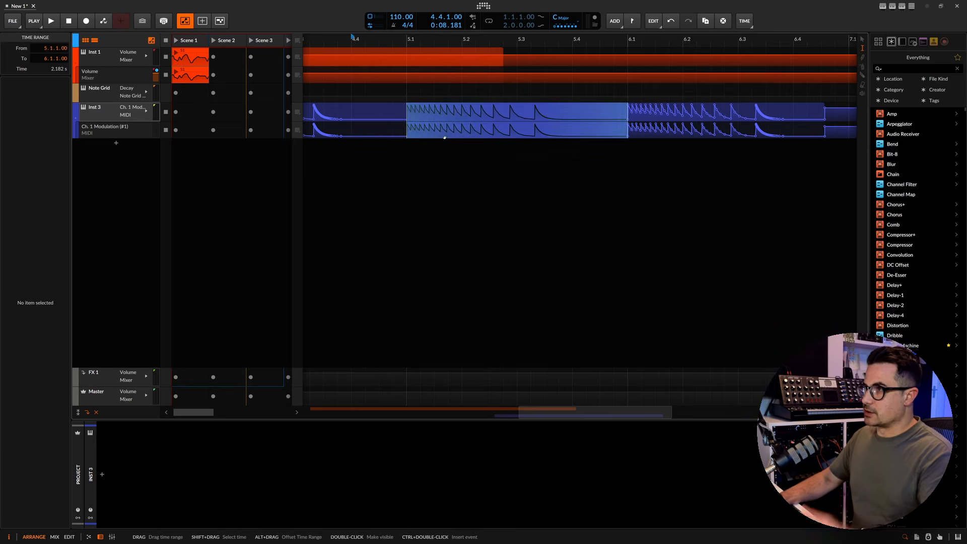
{"action": "left_click", "coordinate": [493, 130]}
{"action": "left_click_drag", "start_coordinate": [493, 130], "coordinate": [203, 132]}
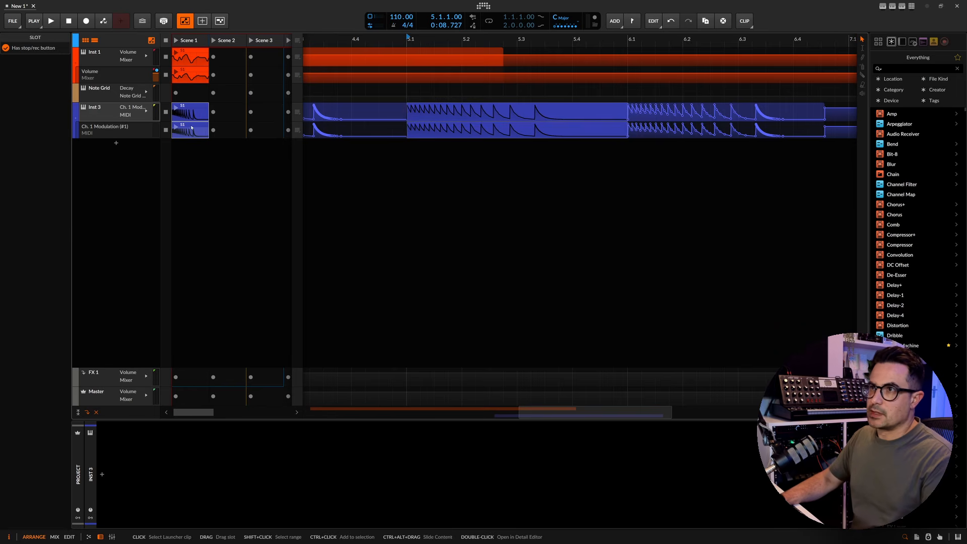
{"action": "left_click_drag", "start_coordinate": [191, 128], "coordinate": [189, 81]}
{"action": "left_click_drag", "start_coordinate": [190, 131], "coordinate": [192, 134]}
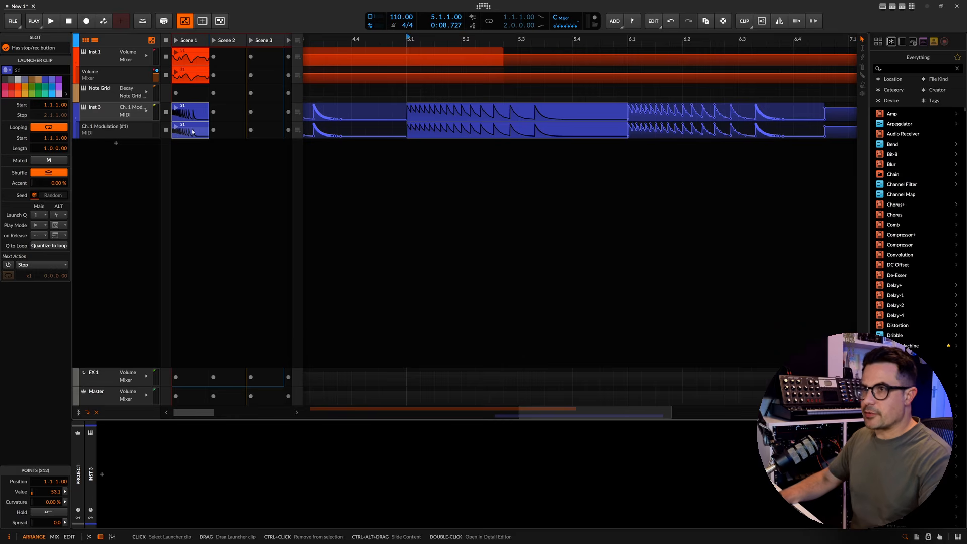
{"action": "right_click", "coordinate": [193, 132]}
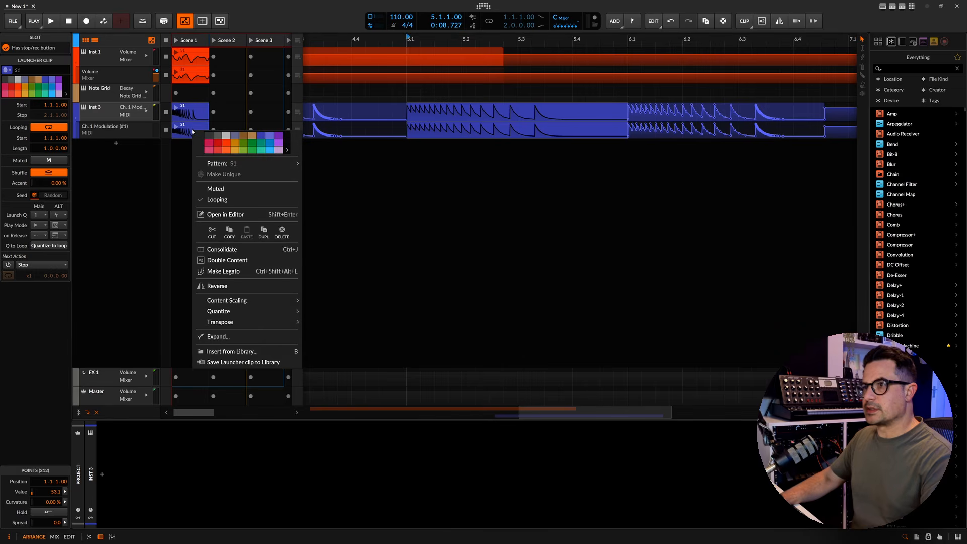
{"action": "left_click", "coordinate": [230, 351]}
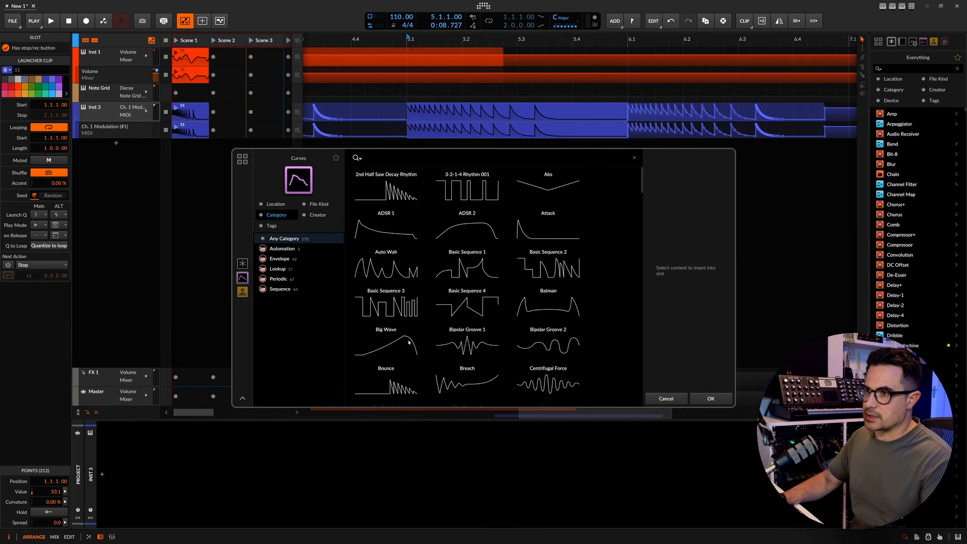
{"action": "left_click", "coordinate": [655, 401]}
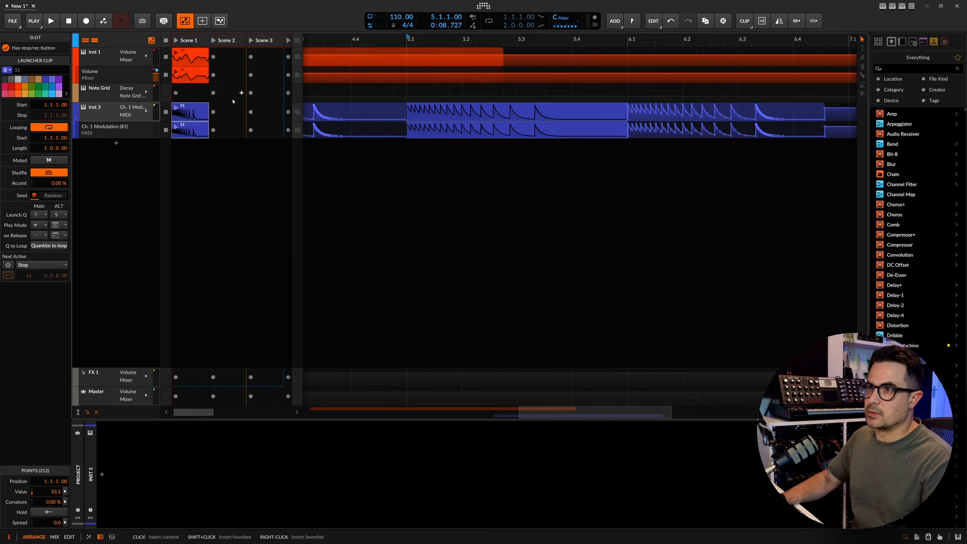
- Save the Inst 3 Scene 1 automation clip to the library under the name S4
{"action": "right_click", "coordinate": [194, 130]}
{"action": "left_click", "coordinate": [222, 359]}
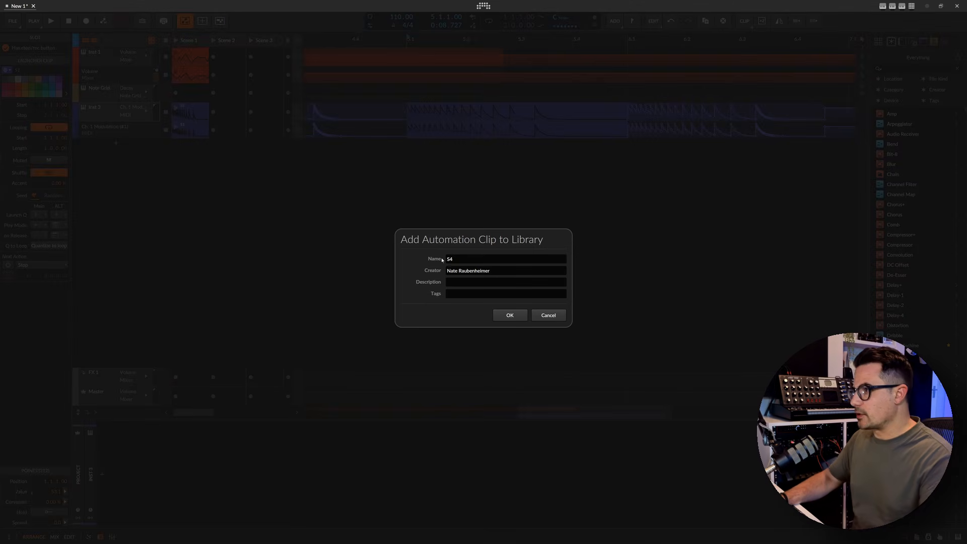
{"action": "left_click", "coordinate": [510, 315]}
{"action": "left_click", "coordinate": [163, 232]}
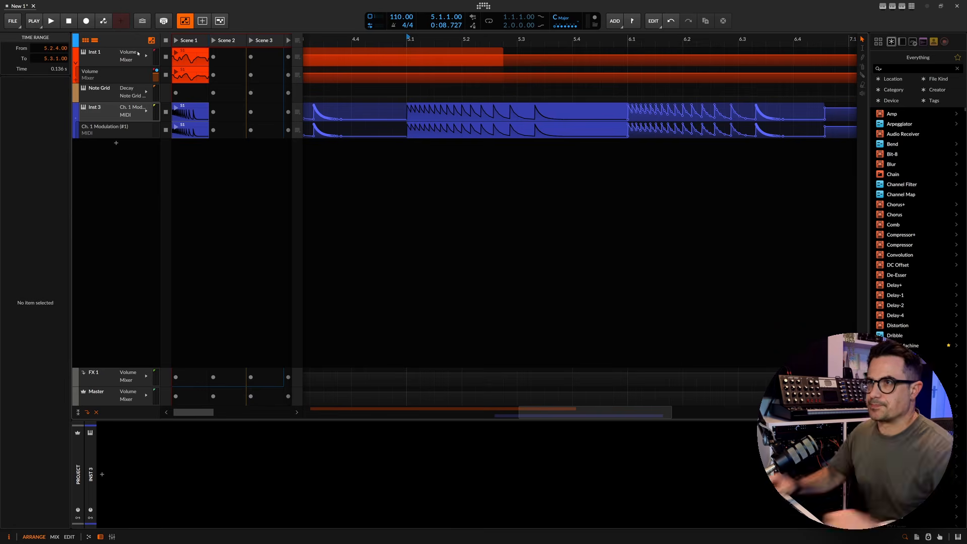
- Add an instrument track with the Polymer synth, found by searching the instruments for "poly"
{"action": "key", "text": "ctrl+t"}
{"action": "type", "text": "poly"}
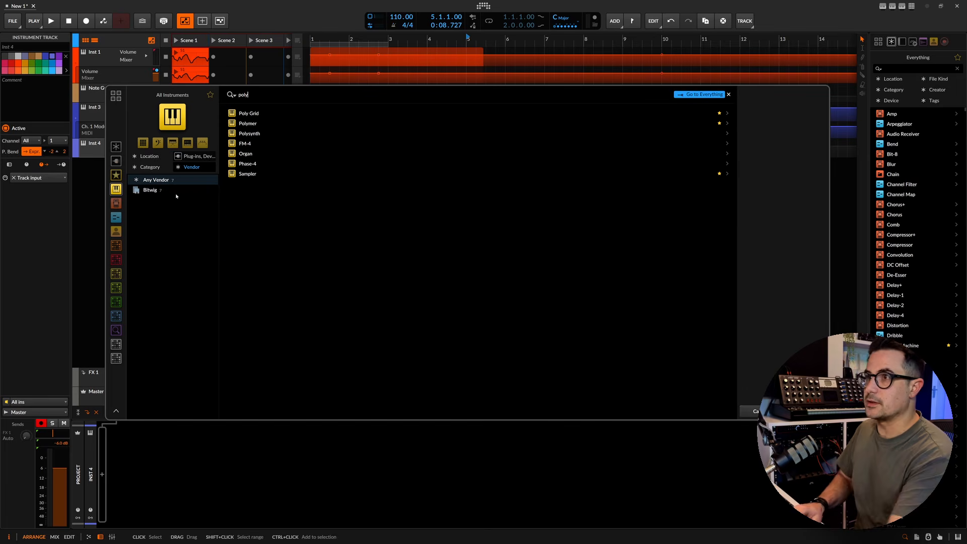
{"action": "key", "text": "Down"}
{"action": "key", "text": "Down"}
{"action": "key", "text": "Return"}
- Set the arranger loop region to four bars starting at bar 1 and start playback from bar 1
{"action": "key", "text": "space"}
{"action": "key", "text": "space"}
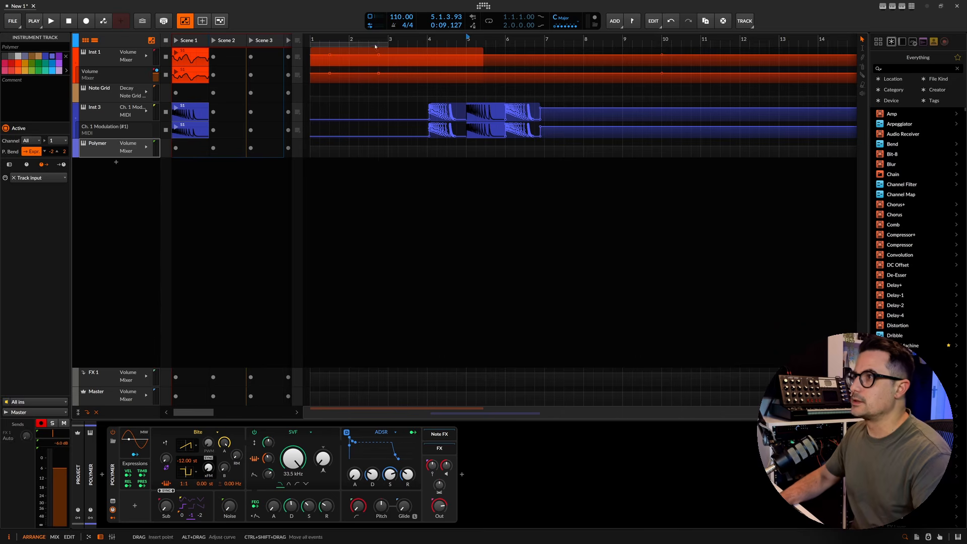
{"action": "left_click_drag", "start_coordinate": [387, 45], "coordinate": [466, 44]}
{"action": "key", "text": "space"}
{"action": "key", "text": "space"}
{"action": "left_click", "coordinate": [312, 39]}
{"action": "key", "text": "space"}
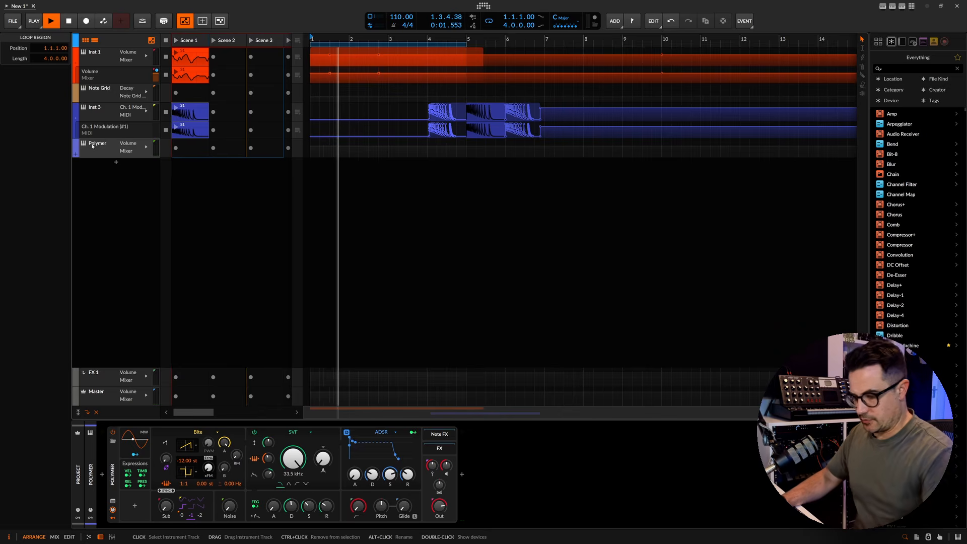
{"action": "key", "text": "a"}
{"action": "left_click", "coordinate": [188, 131]}
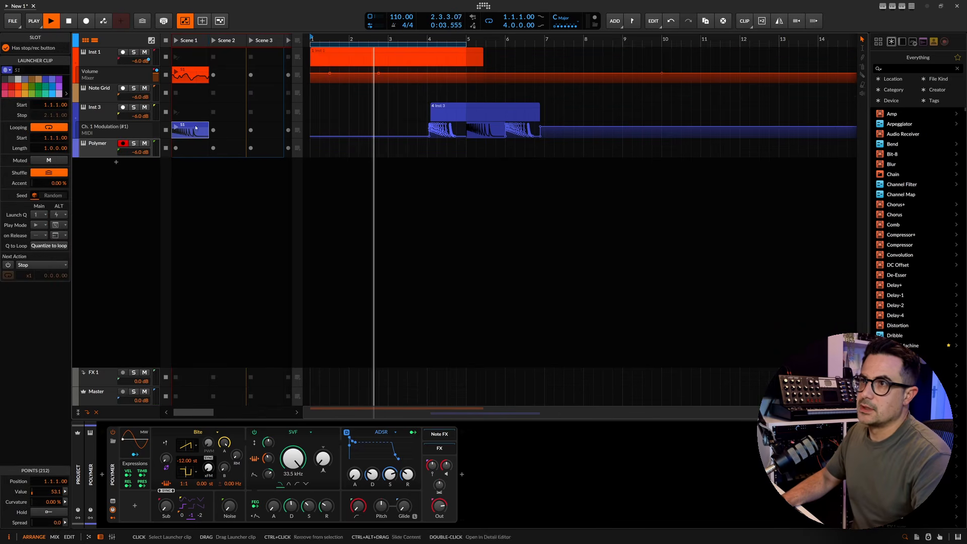
{"action": "left_click", "coordinate": [75, 154]}
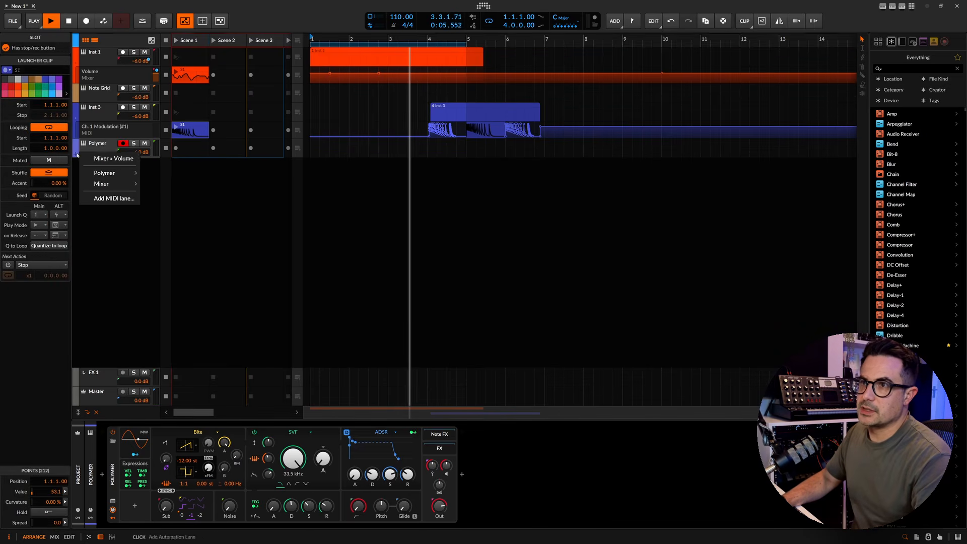
{"action": "left_click", "coordinate": [107, 146]}
- Lower Polymer's filter cutoff to about 578 Hz and move the Inst 3 modulation clip into Polymer's Scene 1 slot as Cutoff automation
{"action": "mouse_move", "coordinate": [296, 457]}
{"action": "left_mouse_down"}
{"action": "mouse_move", "coordinate": [295, 487]}
{"action": "mouse_move", "coordinate": [294, 455]}
{"action": "left_mouse_up"}
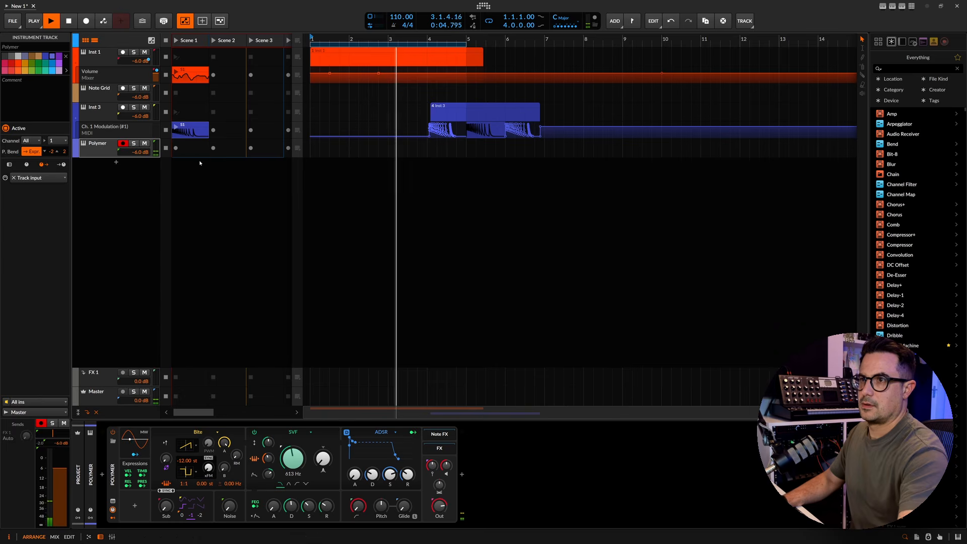
{"action": "left_click", "coordinate": [195, 129]}
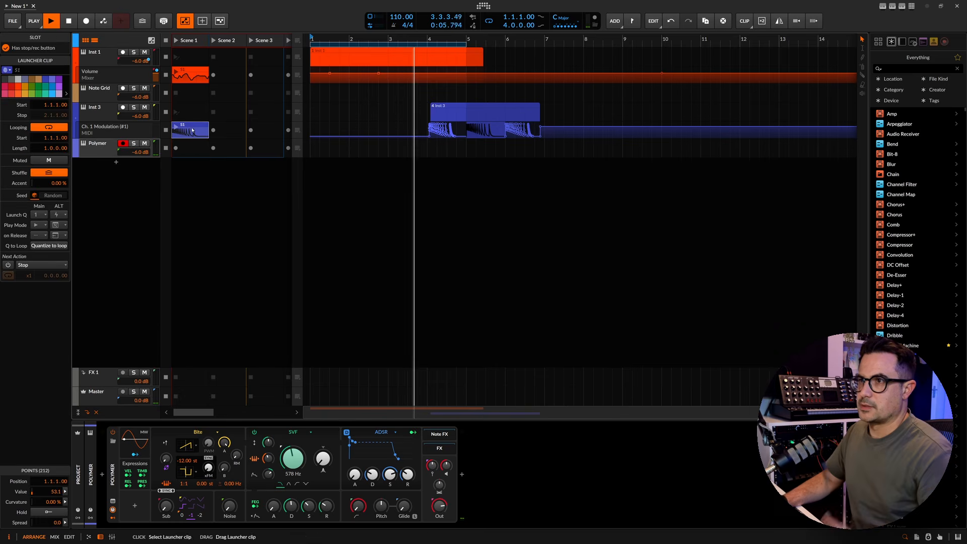
{"action": "left_click", "coordinate": [95, 152]}
{"action": "key", "text": "a"}
{"action": "key", "text": "a"}
{"action": "key", "text": "a"}
{"action": "left_click_drag", "start_coordinate": [195, 130], "coordinate": [197, 151]}
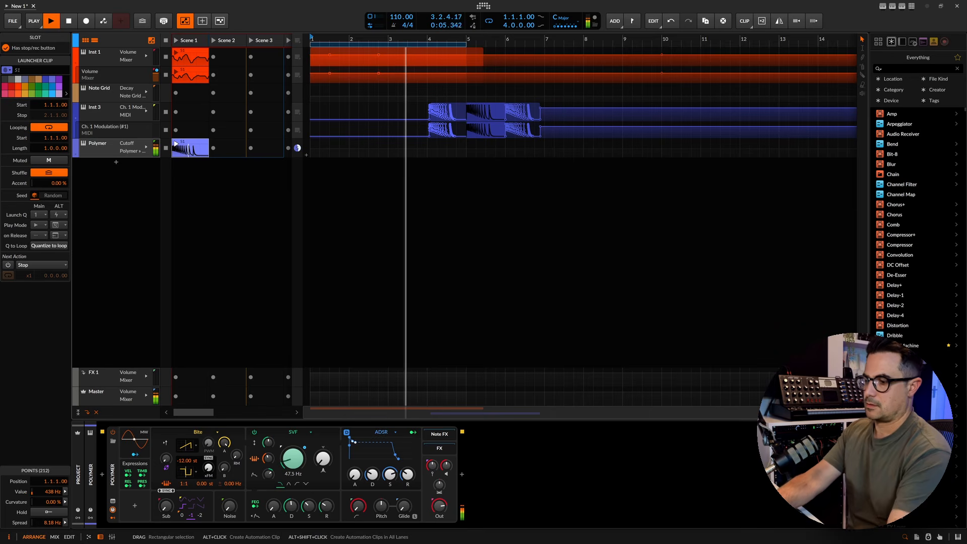
{"action": "key", "text": "space"}
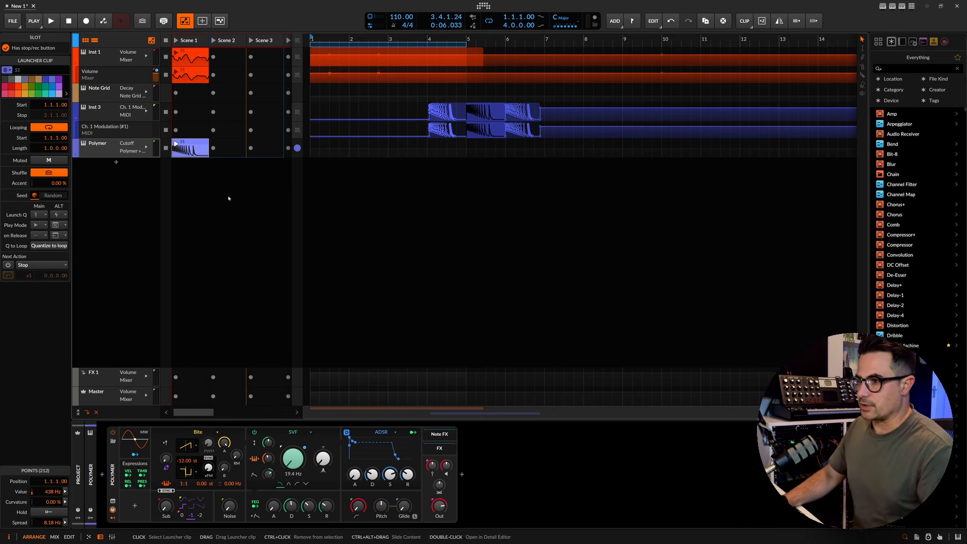
- Switch Polymer's amplitude envelope to Segments and load the Scene 1 automation clip as its curve
{"action": "left_click", "coordinate": [382, 432]}
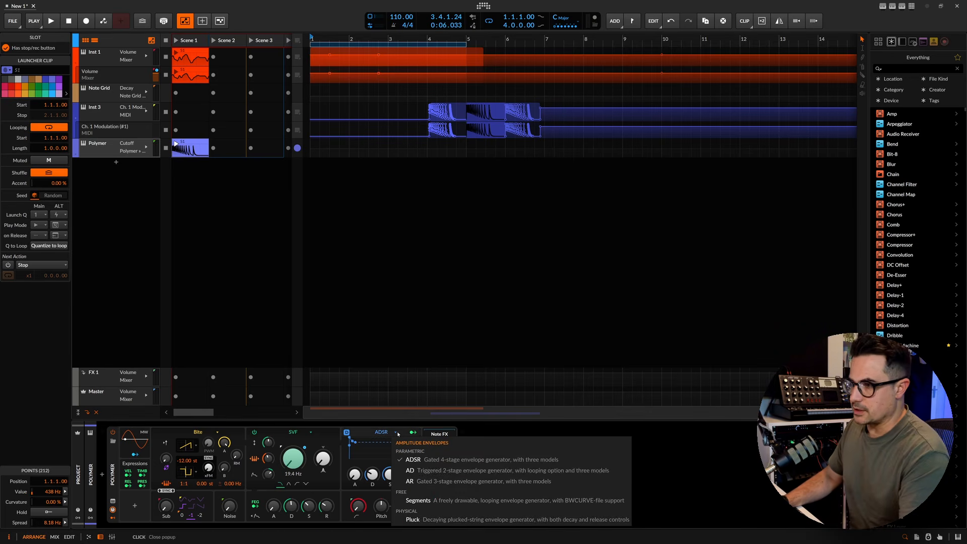
{"action": "left_click", "coordinate": [419, 501]}
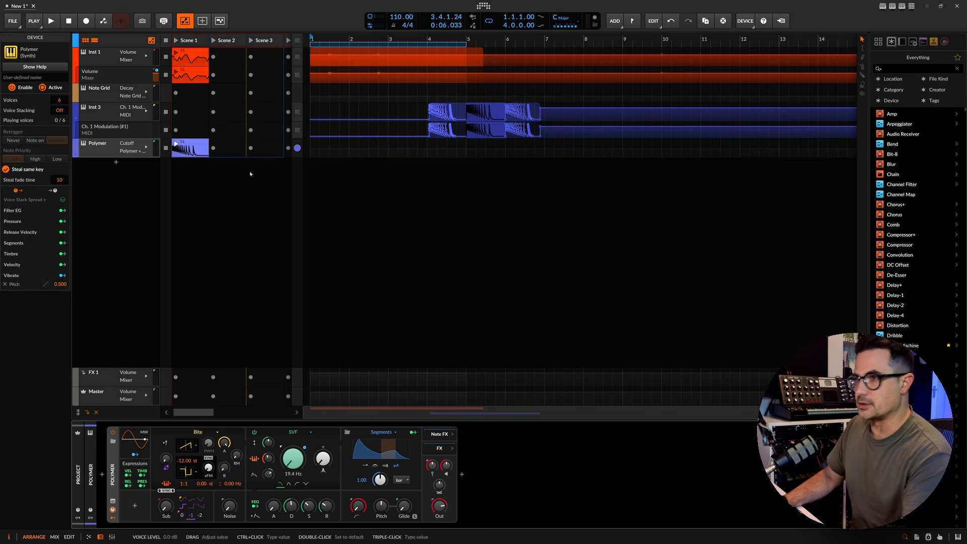
{"action": "left_click_drag", "start_coordinate": [379, 448], "coordinate": [379, 451]}
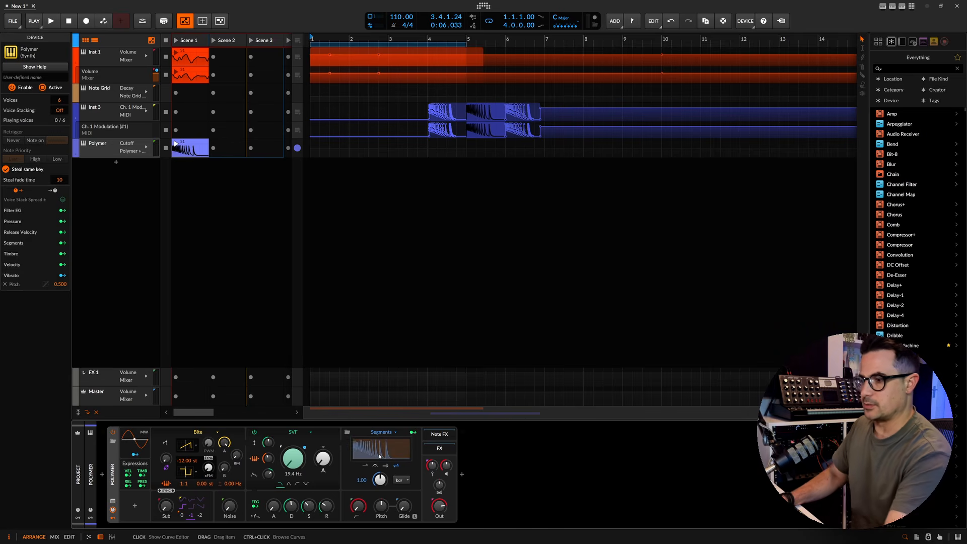
- Move the automation clip from the Polymer track to the Scene 2 slot of Inst 3
{"action": "left_click_drag", "start_coordinate": [188, 148], "coordinate": [231, 115]}
{"action": "left_click", "coordinate": [98, 148]}
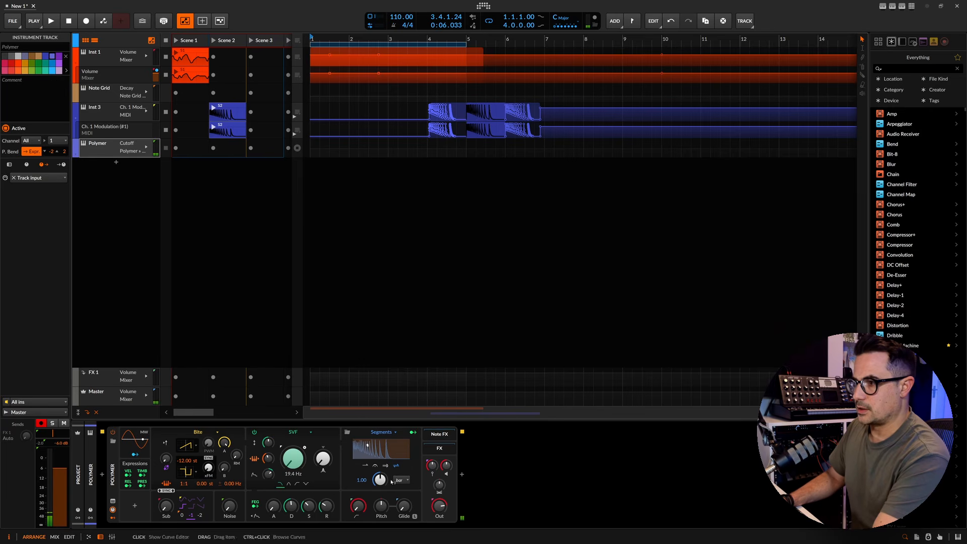
- Set Polymer's filter cutoff to 3.20 kHz and the Segments envelope rate to 0.45 bar
{"action": "left_click_drag", "start_coordinate": [293, 459], "coordinate": [293, 451]}
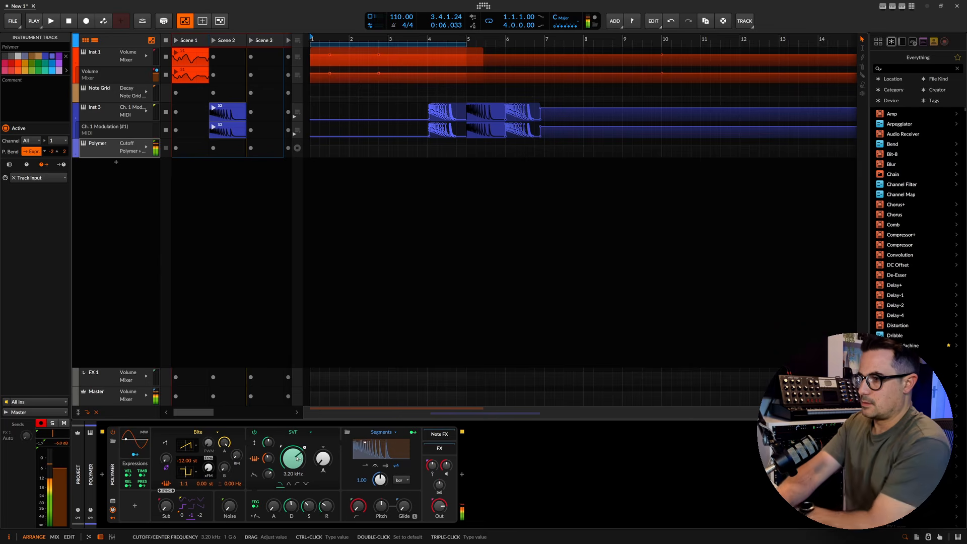
{"action": "left_click_drag", "start_coordinate": [380, 479], "coordinate": [386, 482]}
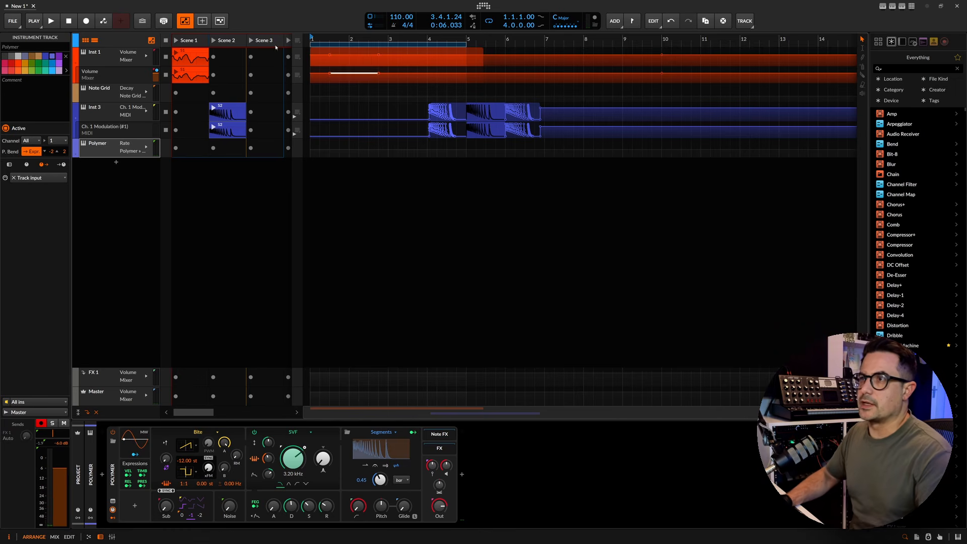
- Insert the S4 automation clip from My Library into the Scene 2 slot of Inst 1
{"action": "left_click", "coordinate": [241, 58]}
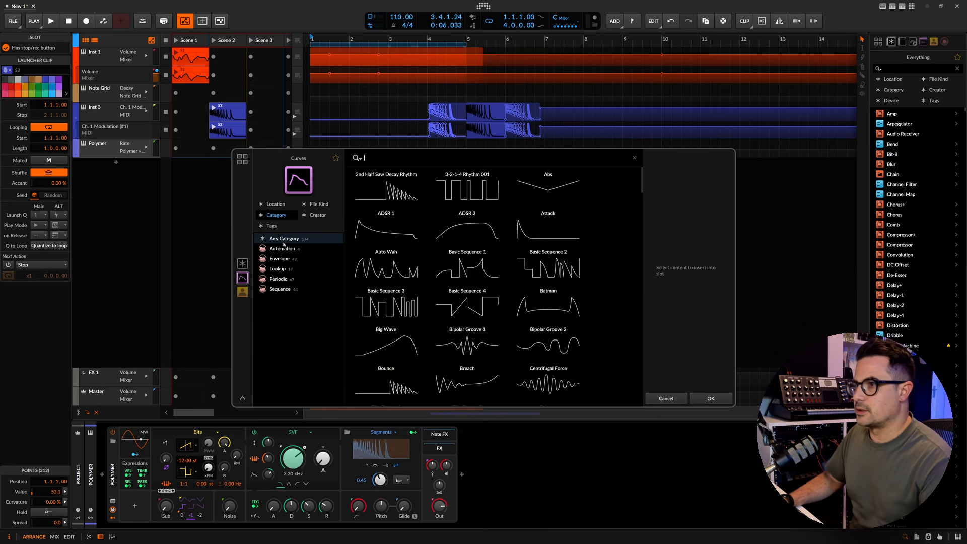
{"action": "left_click", "coordinate": [242, 292]}
{"action": "left_click", "coordinate": [392, 241]}
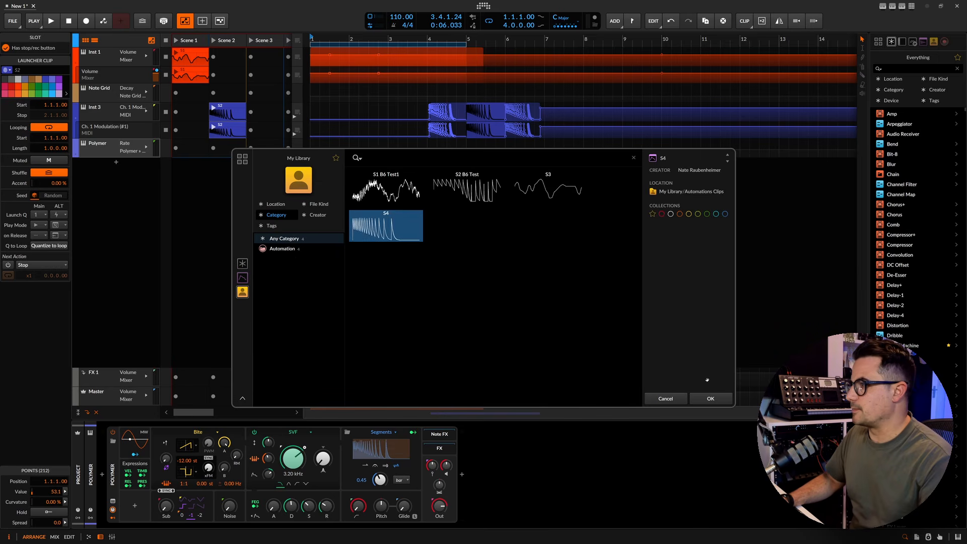
{"action": "left_click", "coordinate": [706, 399]}
{"action": "left_click", "coordinate": [233, 78]}
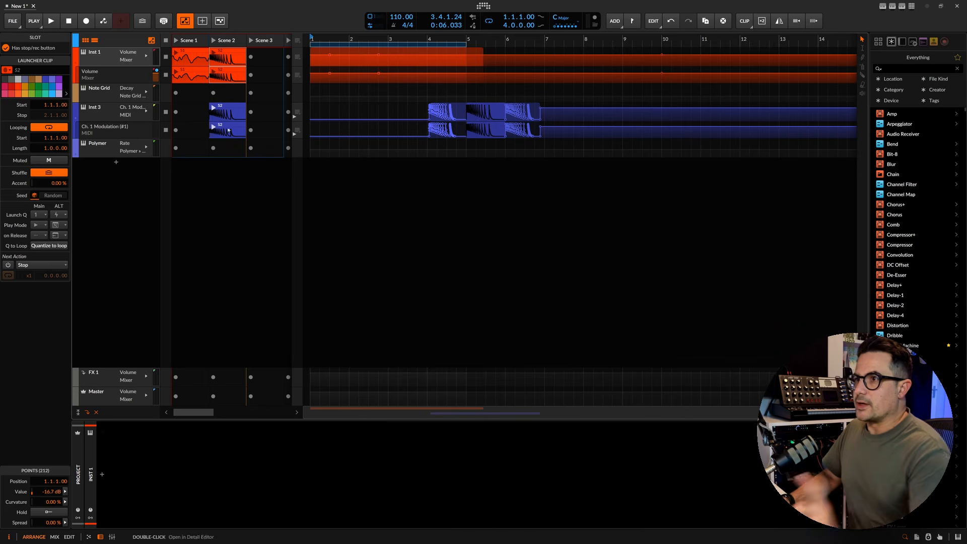
- Copy the Inst 3 modulation clip to bar 1 of Polymer's Rate automation in the arranger and stretch it to four bars
{"action": "left_click", "coordinate": [236, 131]}
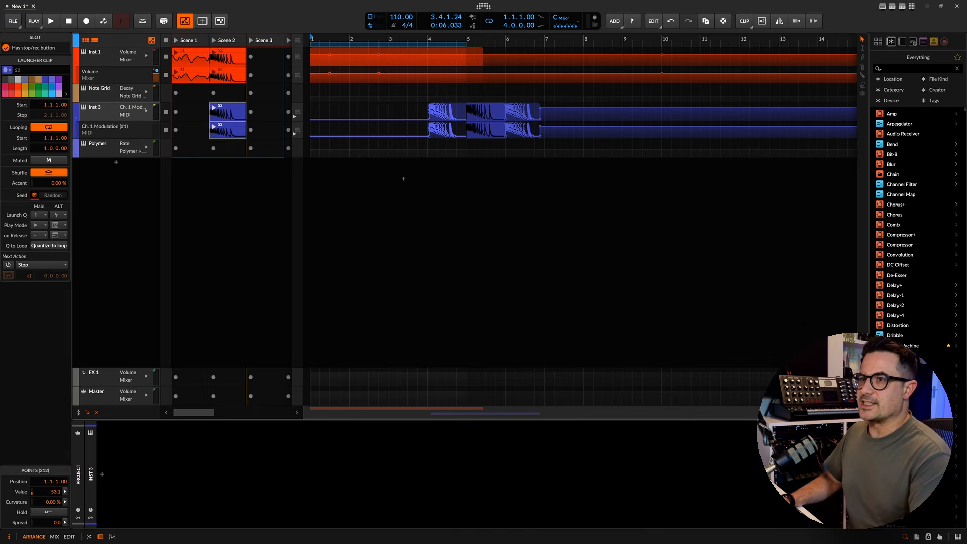
{"action": "left_click", "coordinate": [241, 147]}
{"action": "left_click_drag", "start_coordinate": [349, 148], "coordinate": [302, 173]}
{"action": "left_click_drag", "start_coordinate": [503, 156], "coordinate": [466, 155]}
{"action": "left_click", "coordinate": [231, 133]}
{"action": "left_click_drag", "start_coordinate": [232, 132], "coordinate": [464, 157]}
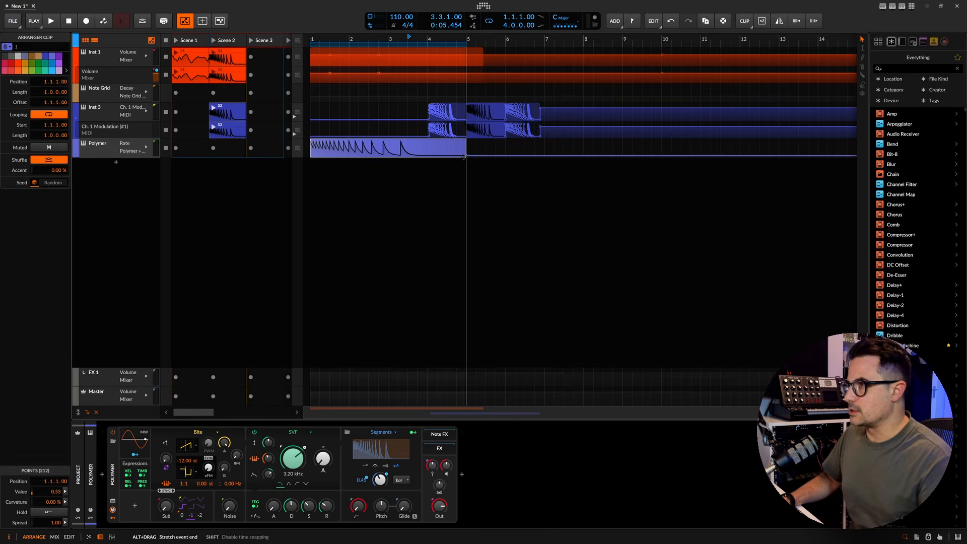
- Open the four-bar Polymer Rate clip in the full-size detail editor
{"action": "left_click", "coordinate": [406, 149]}
{"action": "double_click", "coordinate": [405, 147]}
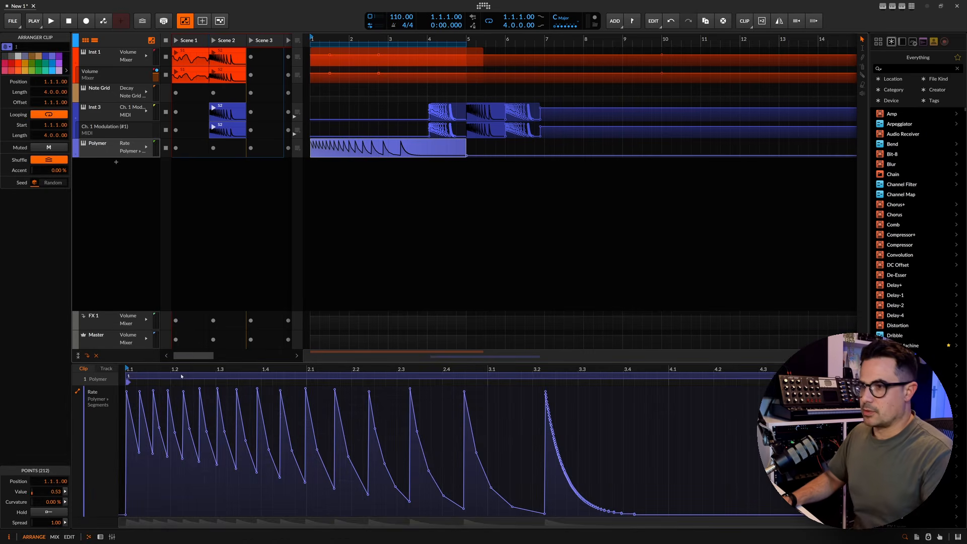
{"action": "left_click", "coordinate": [465, 432]}
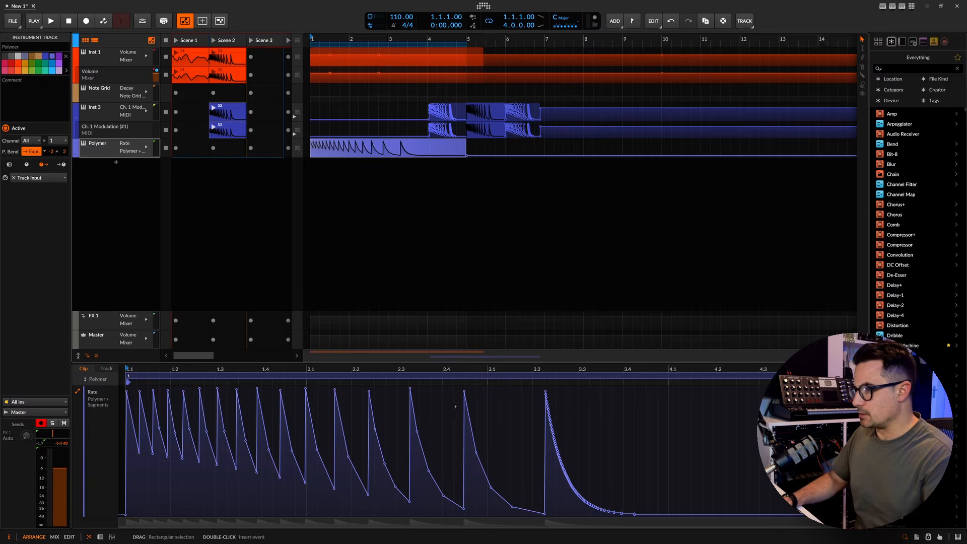
{"action": "key", "text": "alt+3"}
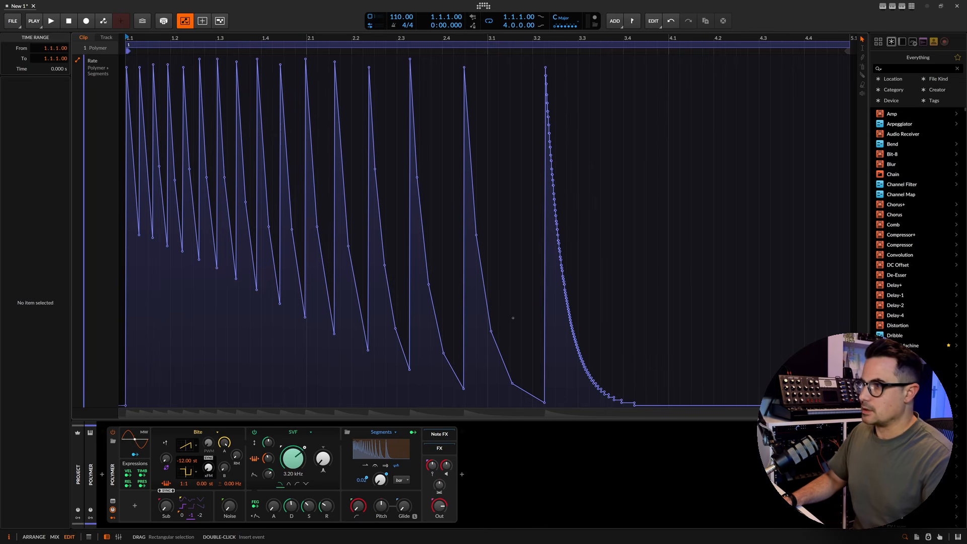
- Scale the Rate curve from 1.1.1.00 to 3.1.1.00 into a ramp rising from zero, and duplicate that range to 5.1.1.00
{"action": "left_click_drag", "start_coordinate": [498, 135], "coordinate": [124, 138]}
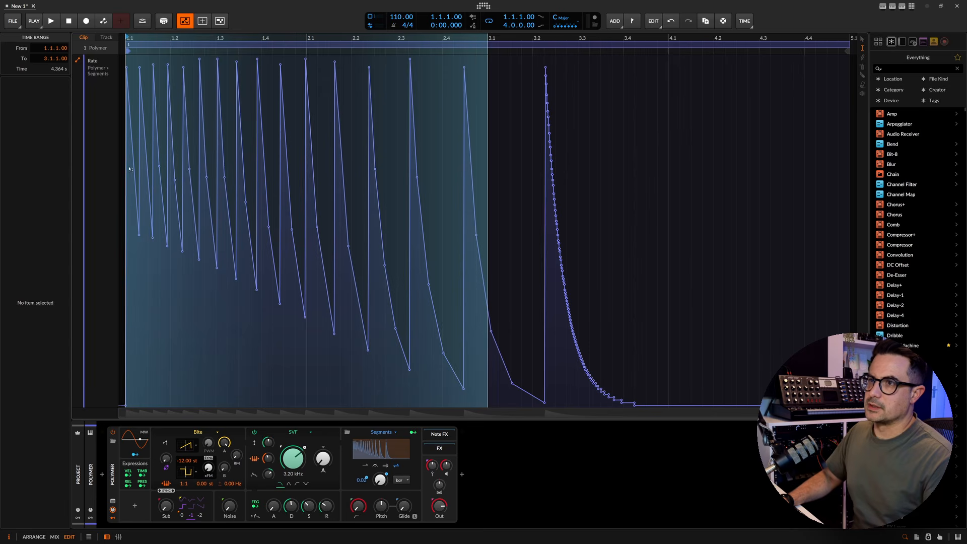
{"action": "left_click_drag", "start_coordinate": [130, 78], "coordinate": [128, 402]}
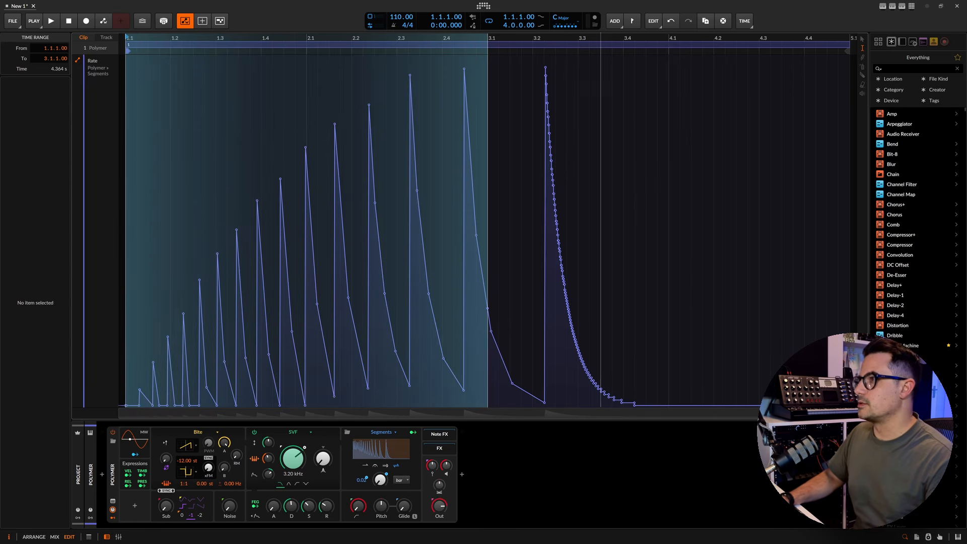
{"action": "key", "text": "ctrl+d"}
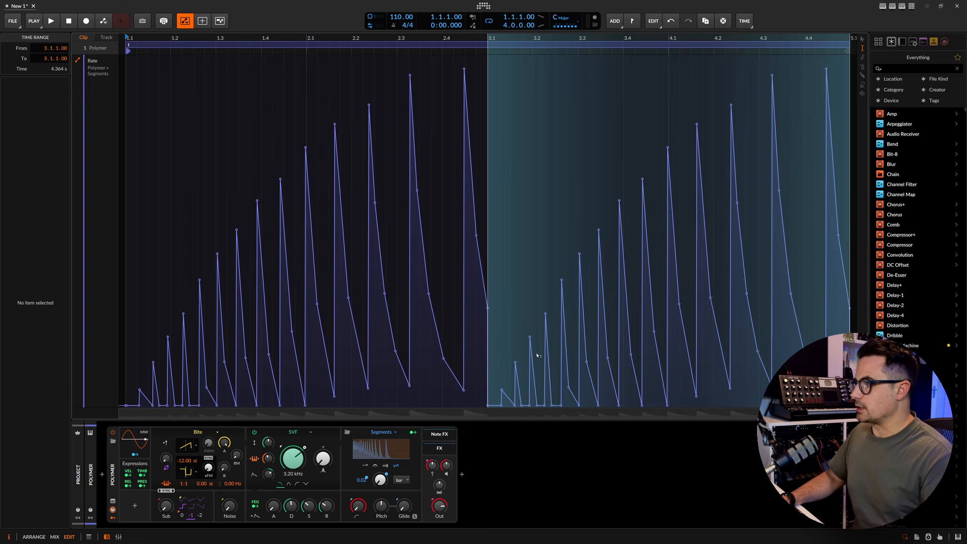
- Reshape the duplicated Rate curve from 3.1.1.00 to 5.1.1.00 into a ramp falling to zero, with its start slightly below the maximum
{"action": "left_click_drag", "start_coordinate": [490, 356], "coordinate": [489, 56]}
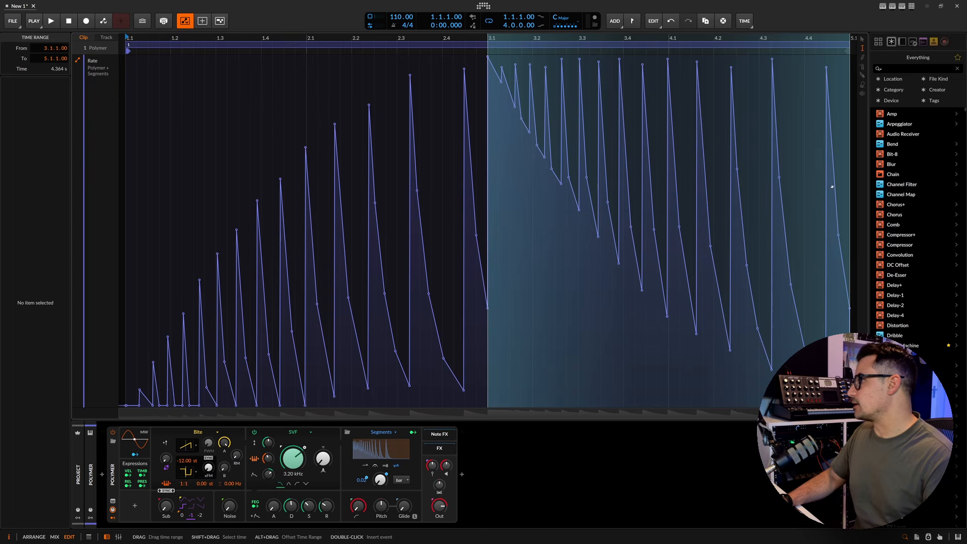
{"action": "left_click_drag", "start_coordinate": [849, 151], "coordinate": [850, 403]}
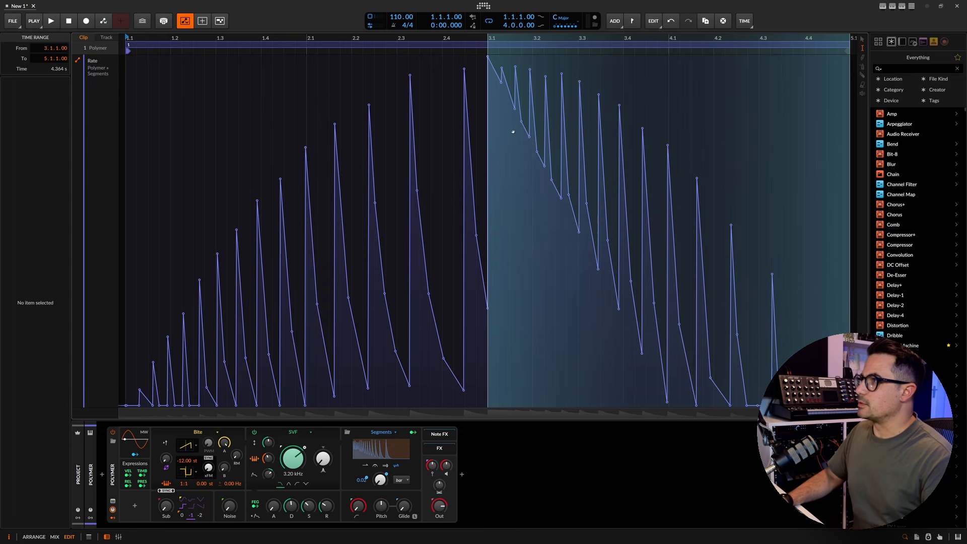
{"action": "left_click_drag", "start_coordinate": [488, 132], "coordinate": [488, 165]}
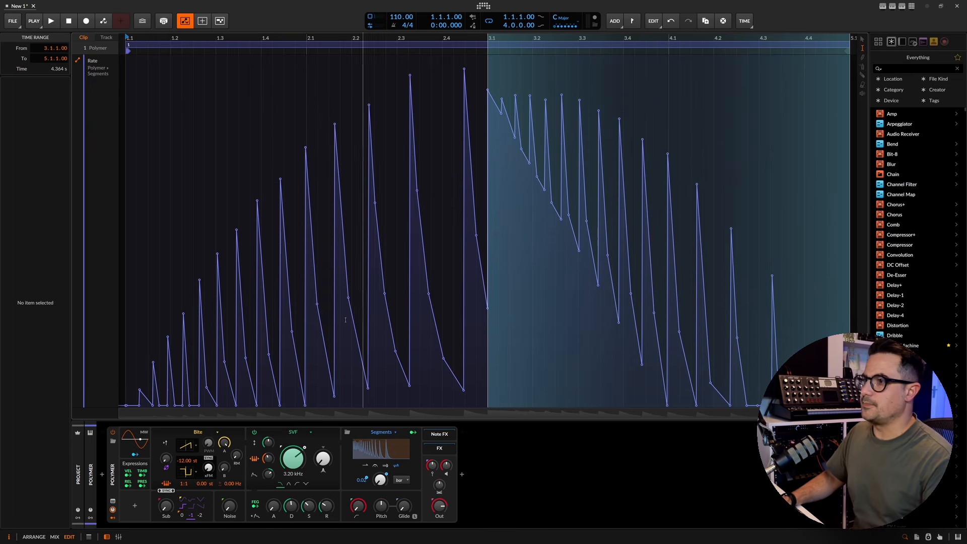
{"action": "left_click", "coordinate": [510, 174]}
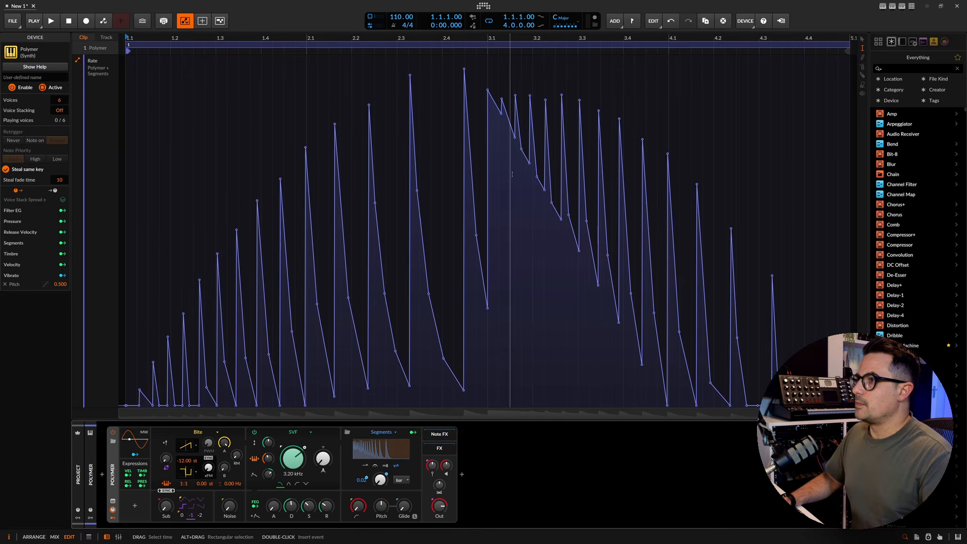
- Stretch the four-bar Polymer automation clip to eight bars in the arranger, and record a clip into Polymer's Scene 1 slot during playback
{"action": "key", "text": "Tab"}
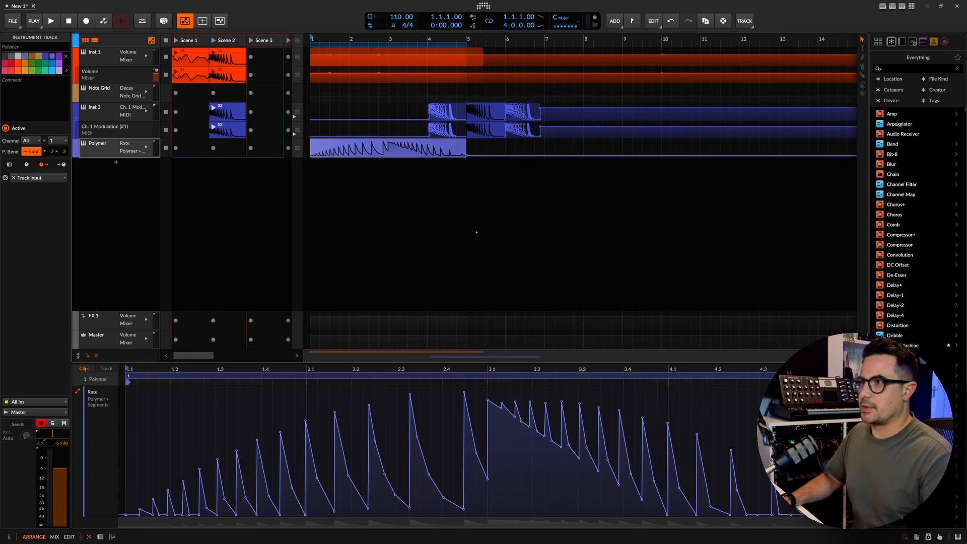
{"action": "left_click_drag", "start_coordinate": [466, 150], "coordinate": [623, 151]}
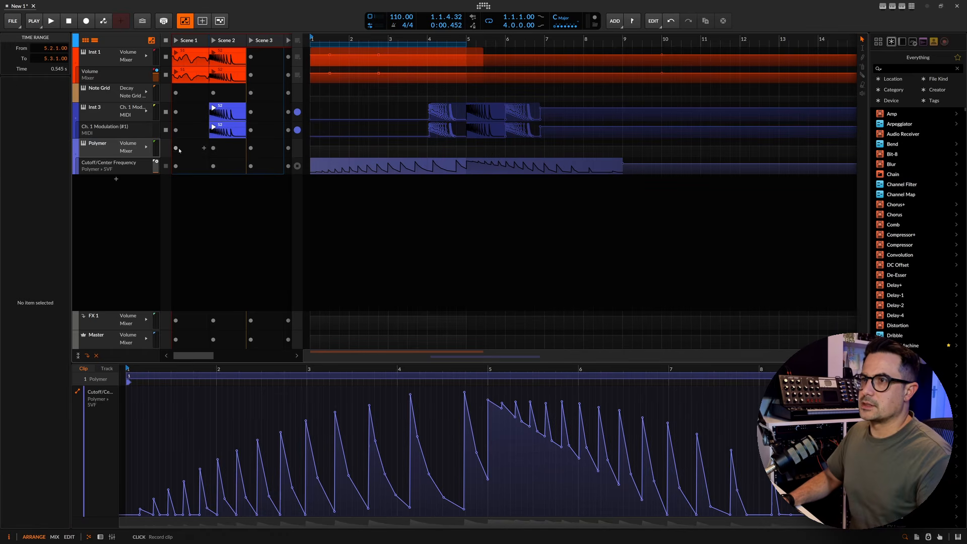
{"action": "key", "text": "space"}
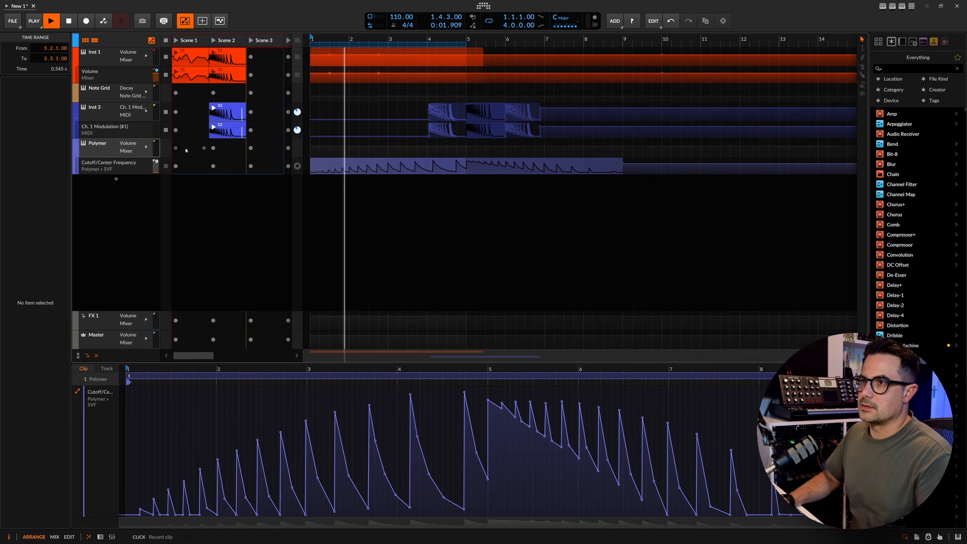
{"action": "left_click", "coordinate": [176, 149]}
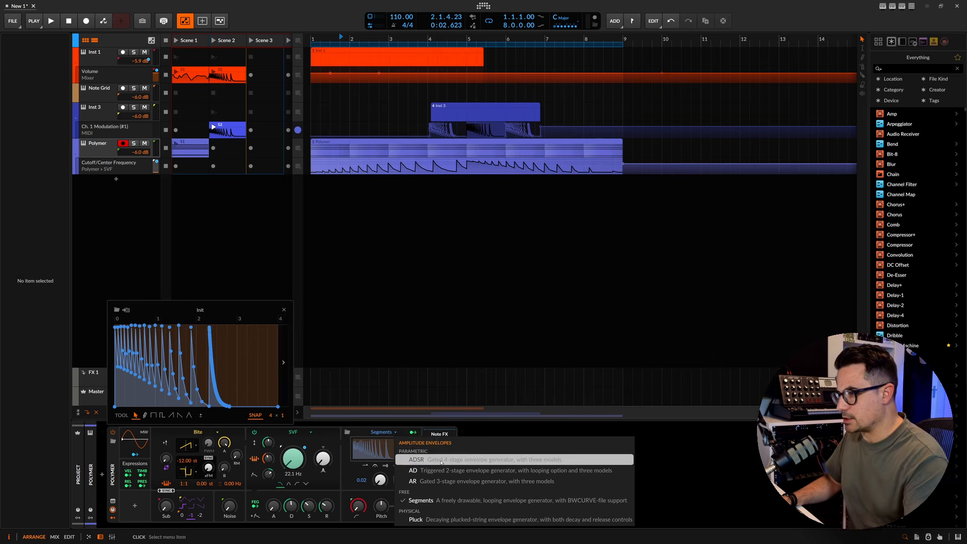
- Switch Polymer's amplitude envelope from Segments to ADSR and play the arrangement to hear the automated cutoff
{"action": "left_click", "coordinate": [441, 460]}
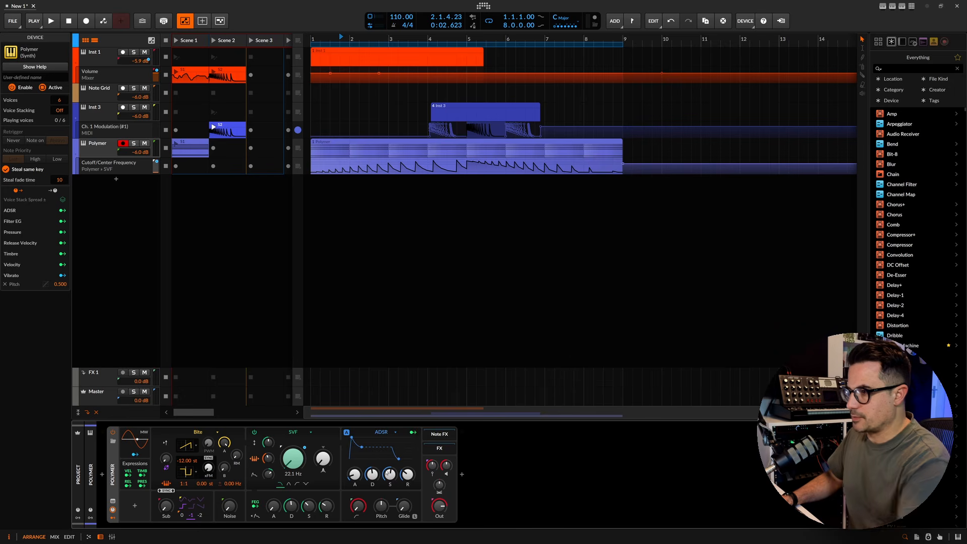
{"action": "key", "text": "space"}
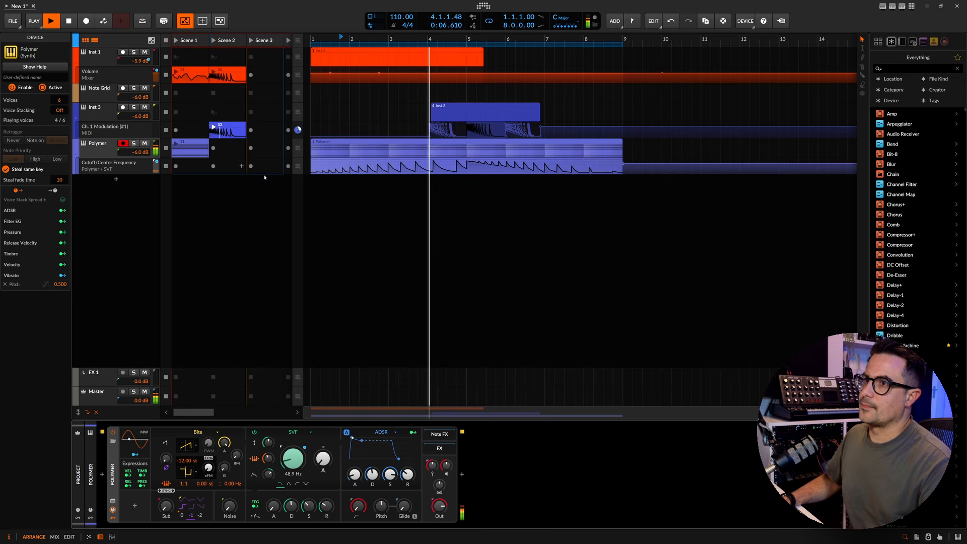
{"action": "key", "text": "space"}
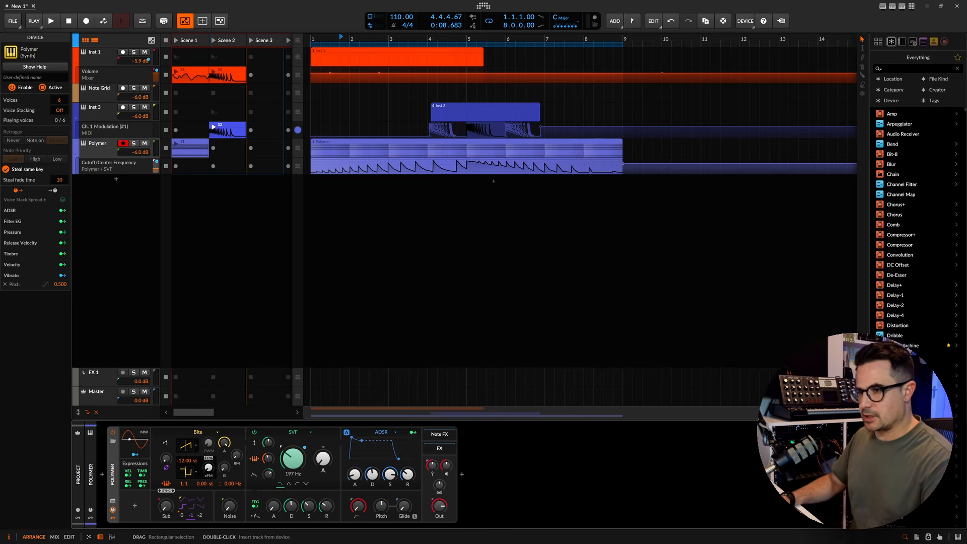
- Add a Curves modulator to the Polymer device
{"action": "left_click", "coordinate": [429, 168]}
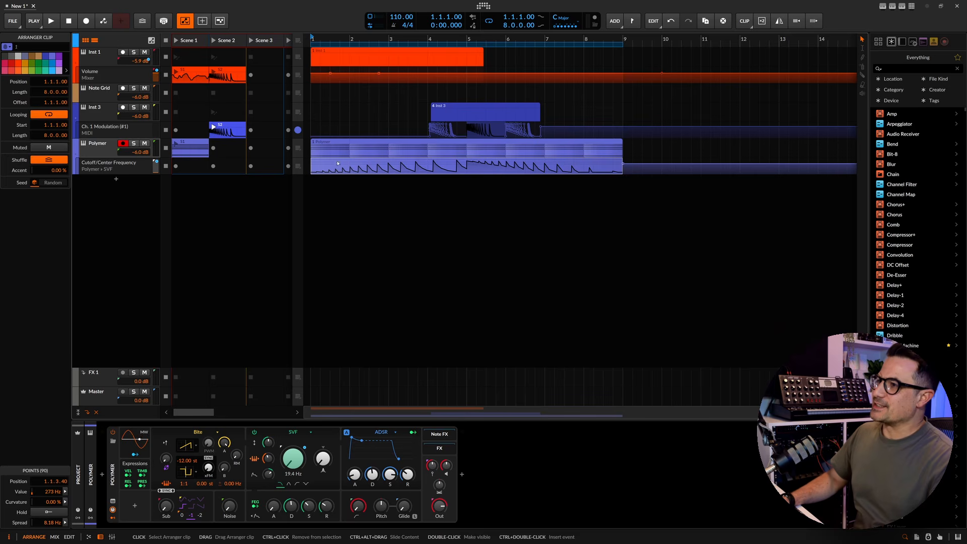
{"action": "left_click", "coordinate": [135, 509]}
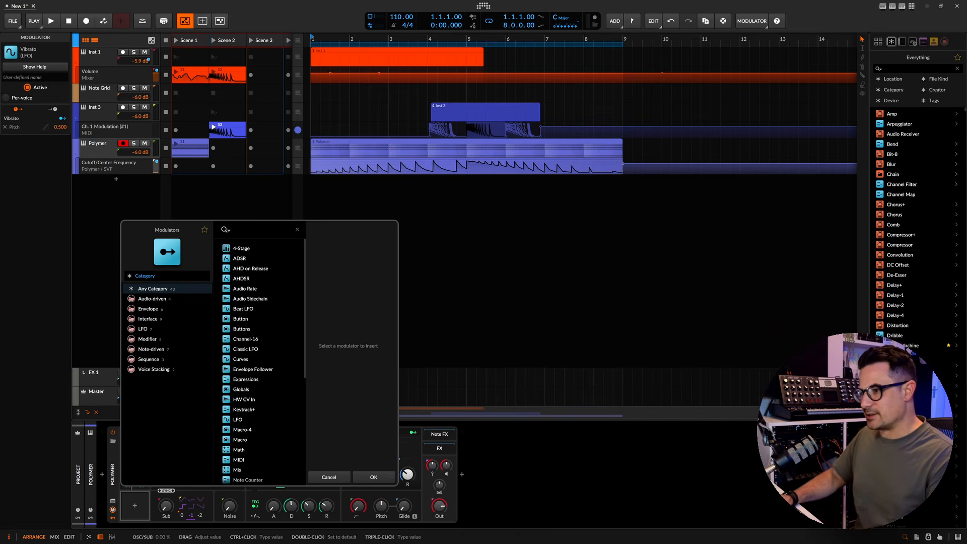
{"action": "left_click", "coordinate": [329, 477]}
{"action": "left_click", "coordinate": [135, 508]}
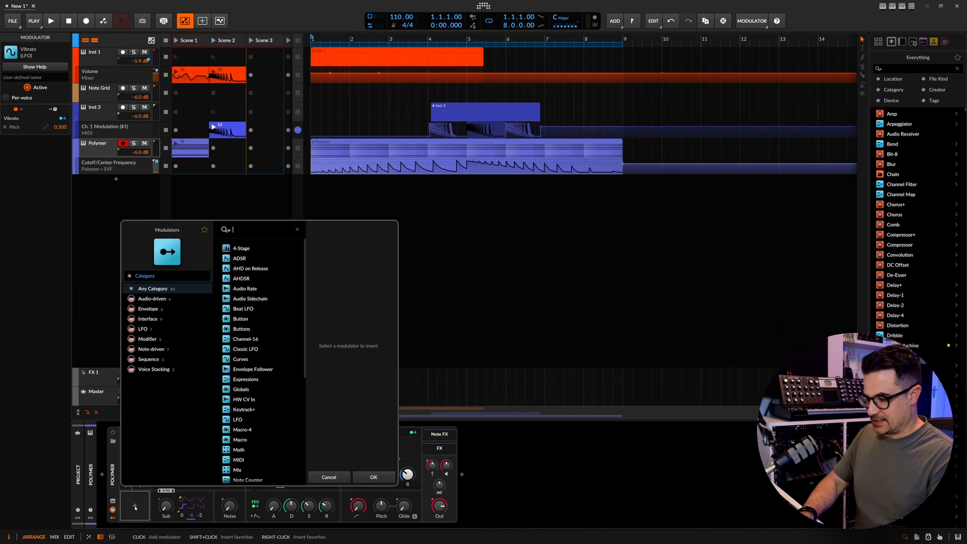
{"action": "type", "text": "cur"}
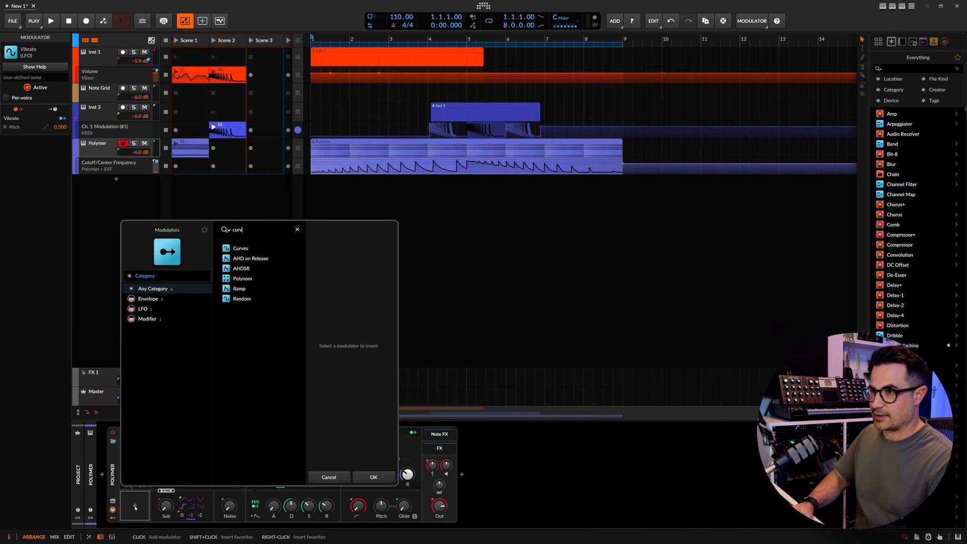
{"action": "type", "text": "v"}
{"action": "key", "text": "Down"}
{"action": "key", "text": "Return"}
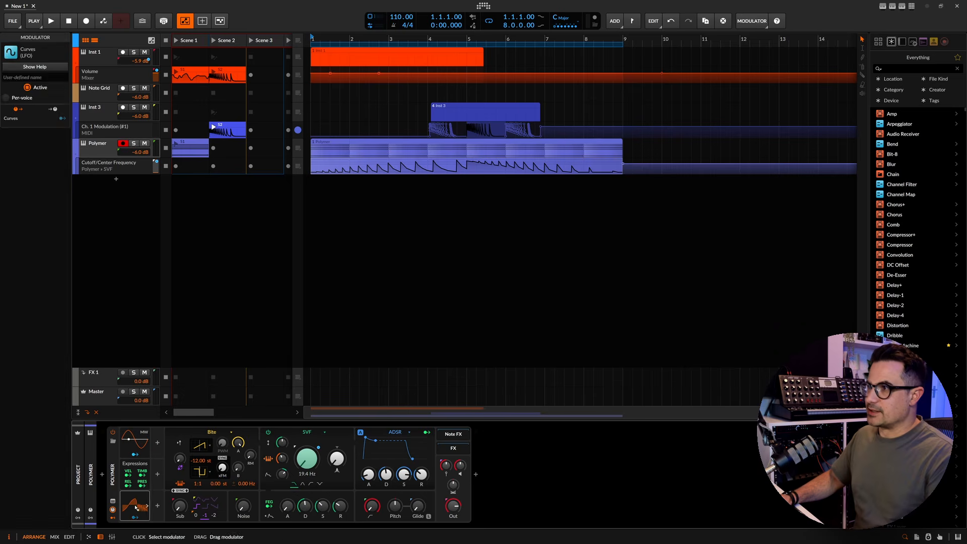
- Load Polymer's eight-bar cutoff automation curve from the arranger into the Curves modulator and set its rate to 4.00 bars
{"action": "left_click", "coordinate": [387, 166]}
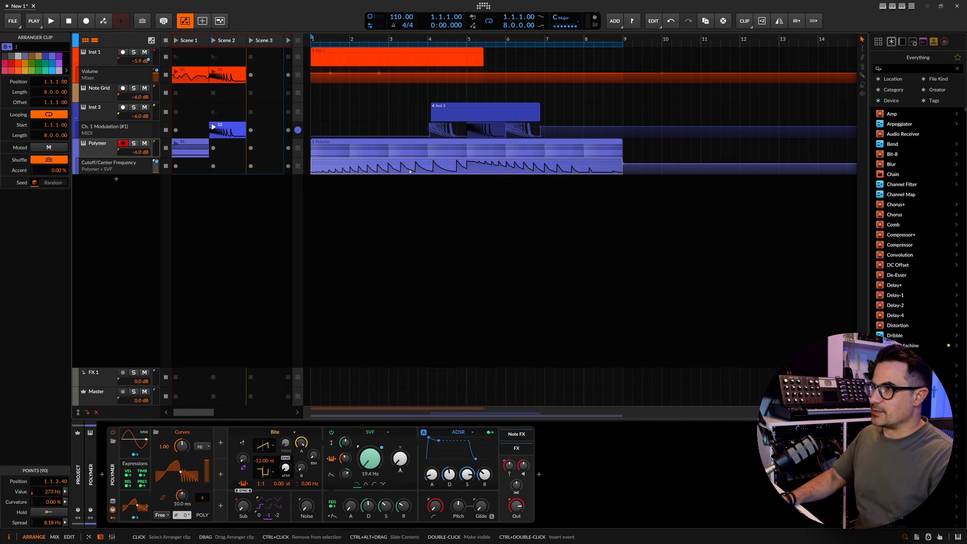
{"action": "left_click", "coordinate": [135, 505]}
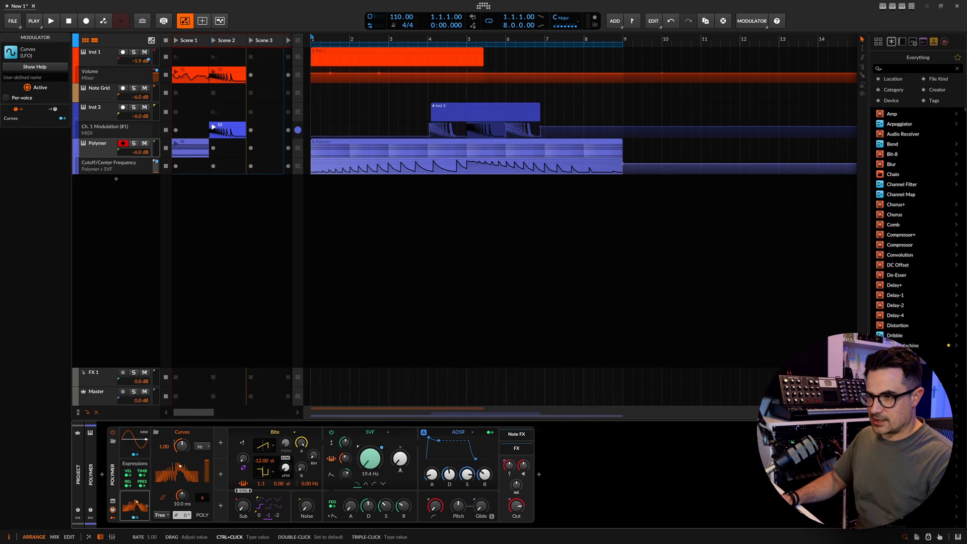
{"action": "left_click", "coordinate": [201, 446]}
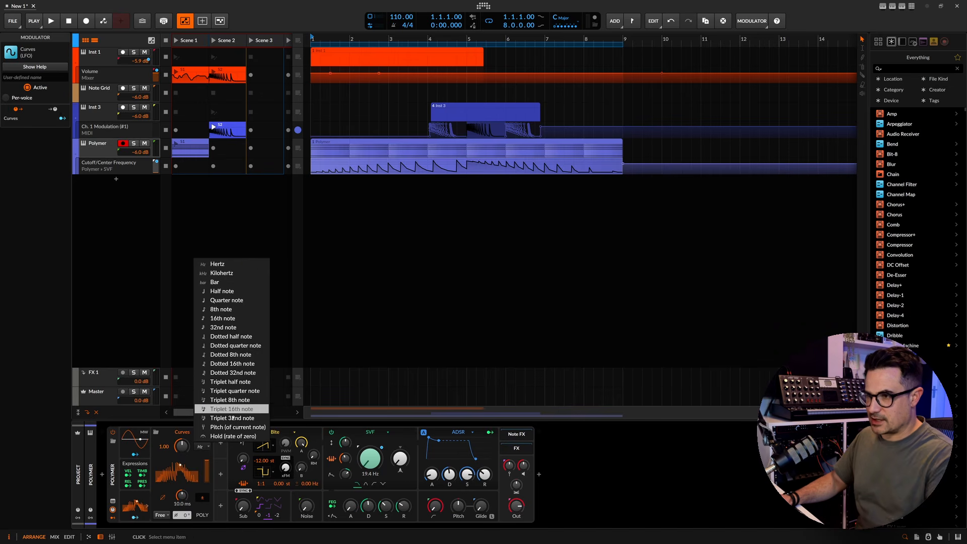
{"action": "left_click", "coordinate": [250, 282]}
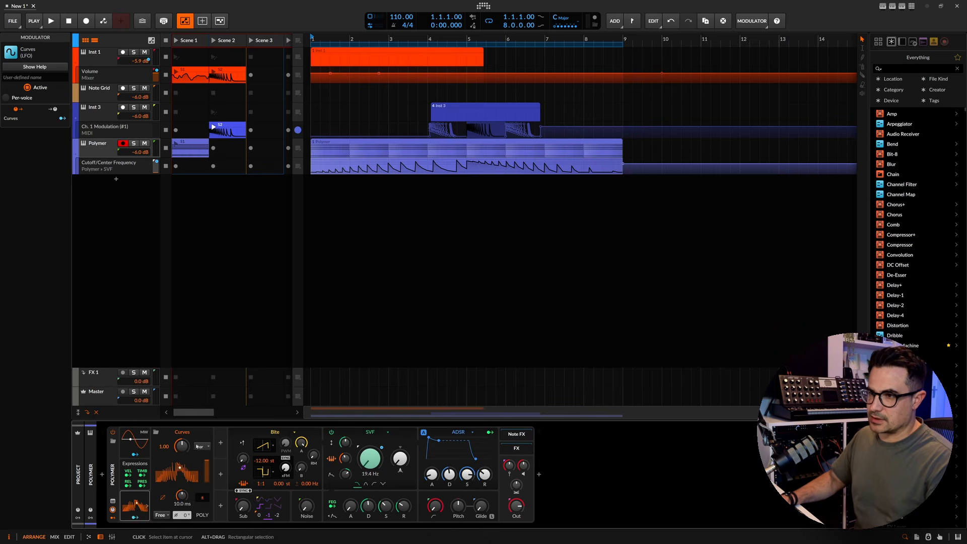
{"action": "left_click_drag", "start_coordinate": [182, 446], "coordinate": [181, 426]}
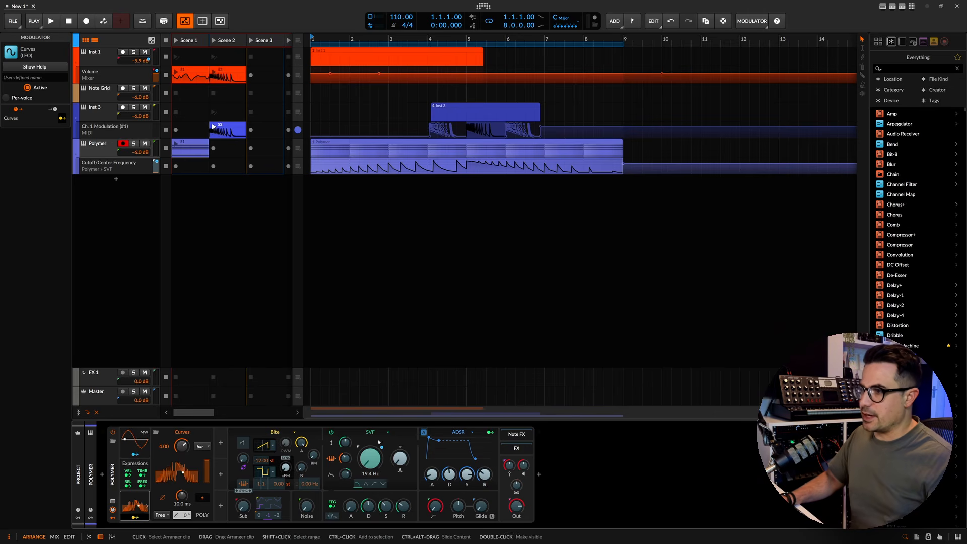
- Assign the Curves modulator to Polymer's filter cutoff with an amount of 33.43 and play the result
{"action": "left_click_drag", "start_coordinate": [368, 462], "coordinate": [368, 444]}
{"action": "key", "text": "space"}
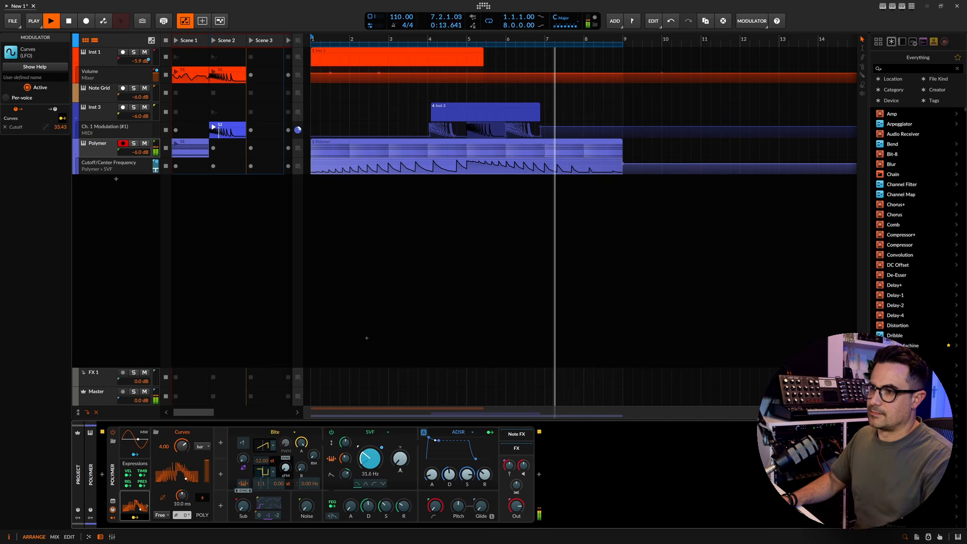
{"action": "key", "text": "space"}
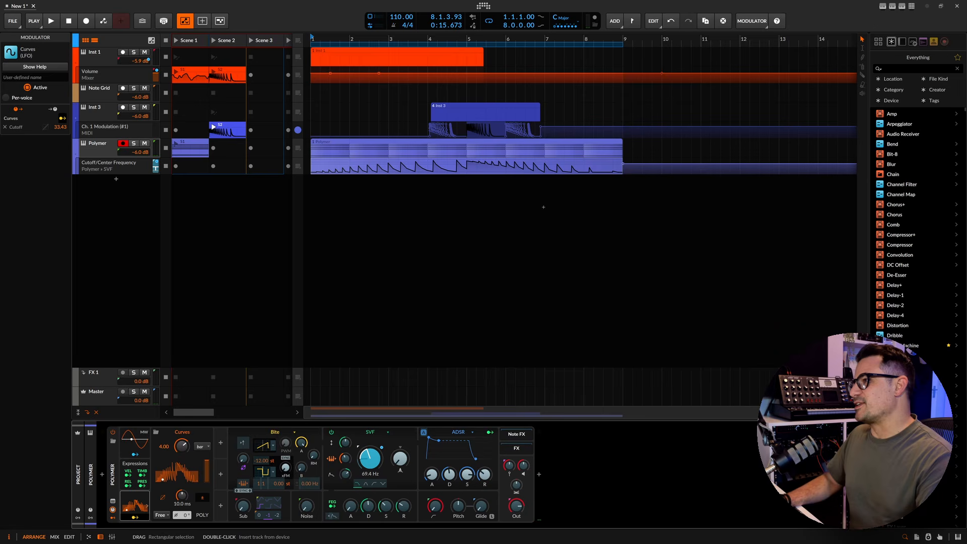
- Open the eight-bar Polymer cutoff clip for editing and set the Spread of all its automation points to 32.7 Hz
{"action": "double_click", "coordinate": [519, 170]}
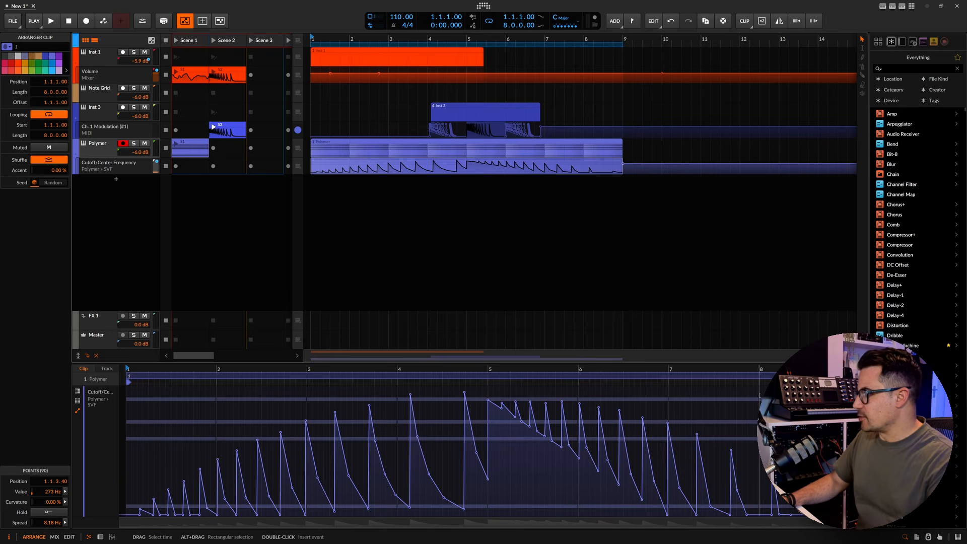
{"action": "left_click_drag", "start_coordinate": [766, 471], "coordinate": [126, 471]}
{"action": "double_click", "coordinate": [347, 167]}
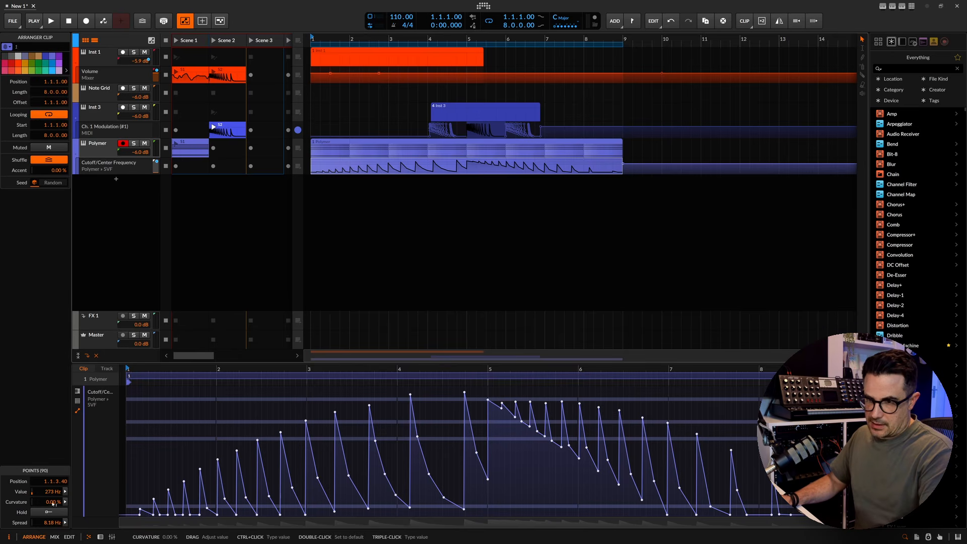
{"action": "left_click_drag", "start_coordinate": [50, 522], "coordinate": [50, 513]}
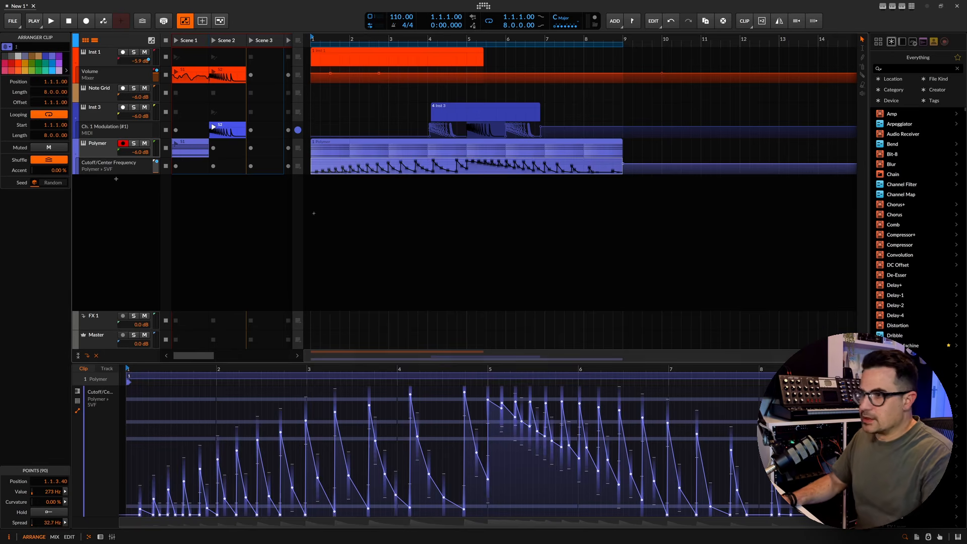
{"action": "left_click", "coordinate": [389, 201]}
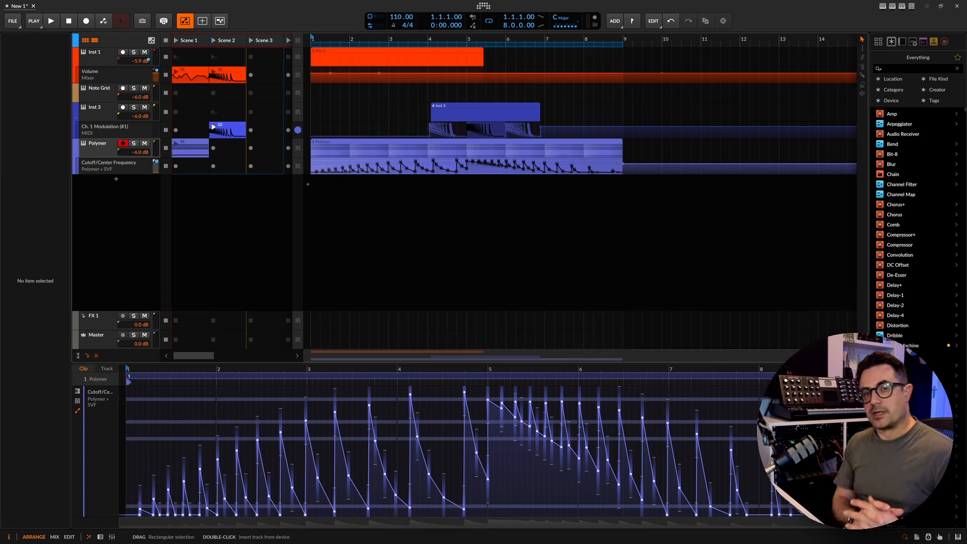